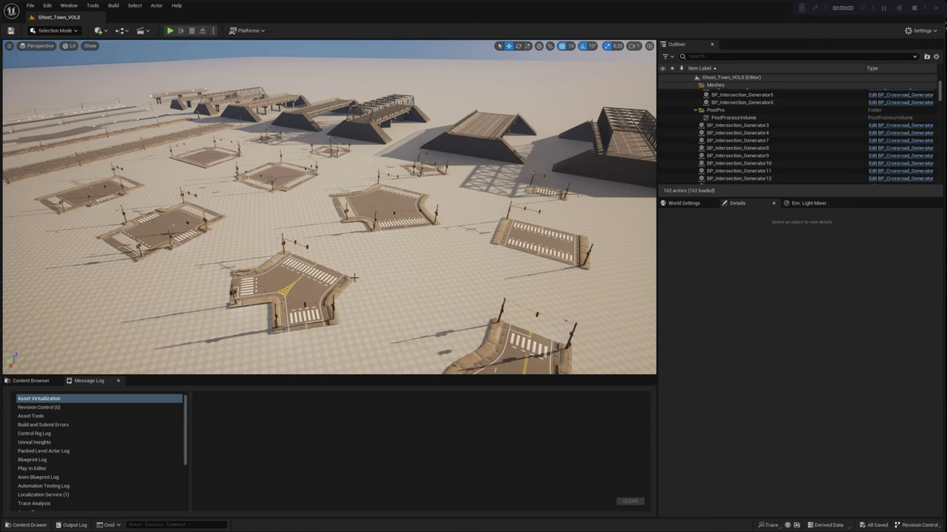
# Examine the demo roads, bridges, intersections and spline props across the Ghost_Town_VOL8 map
pyautogui.moveTo(356, 278); pyautogui.dragTo(352, 275, button='middle')
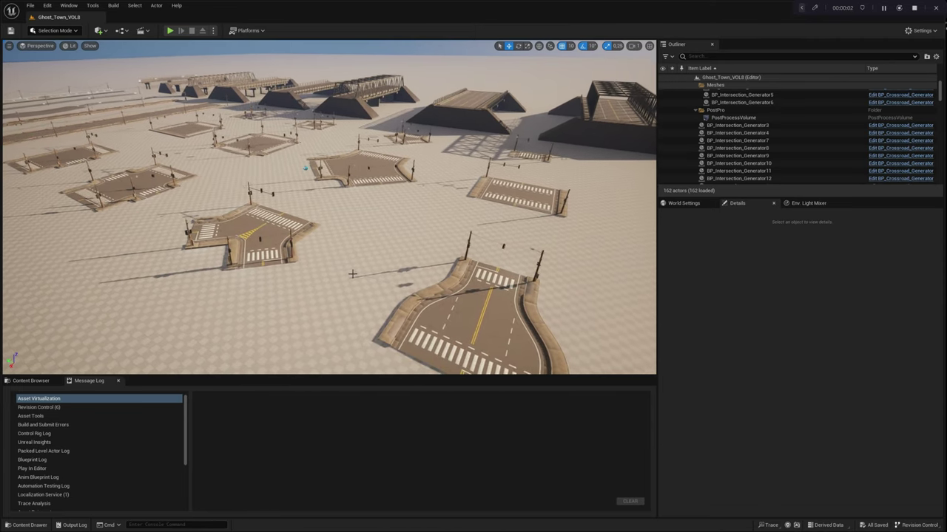
pyautogui.moveTo(352, 274); pyautogui.dragTo(352, 274, button='right')
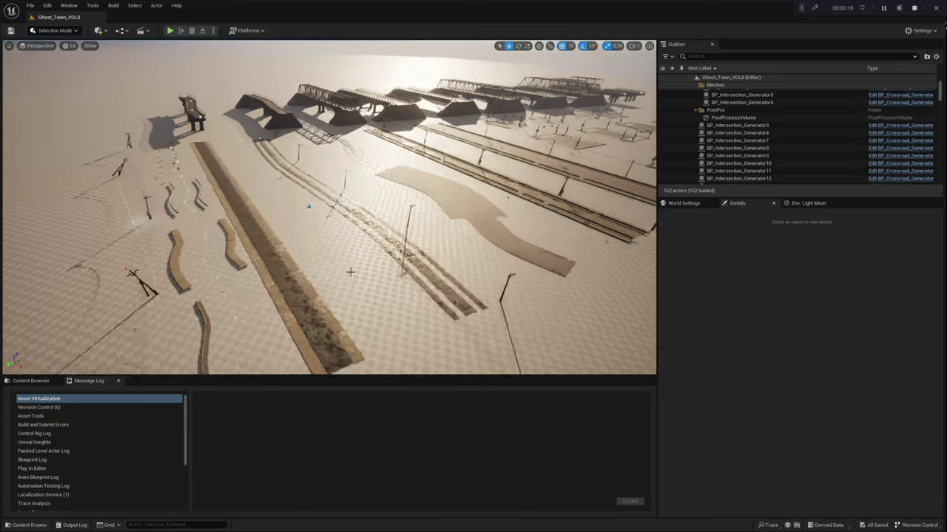
pyautogui.moveTo(348, 270); pyautogui.dragTo(368, 237, button='right')
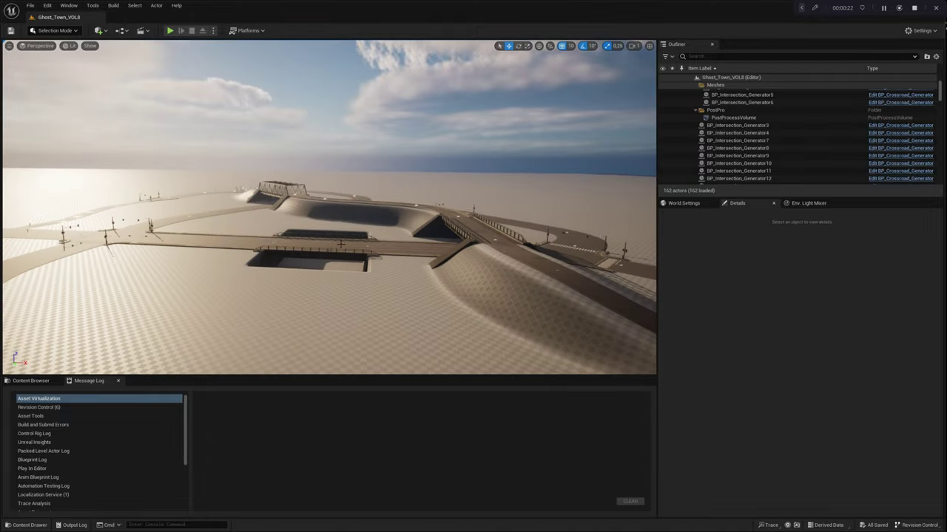
pyautogui.click(329, 245)
pyautogui.moveTo(330, 244); pyautogui.dragTo(238, 253, button='right')
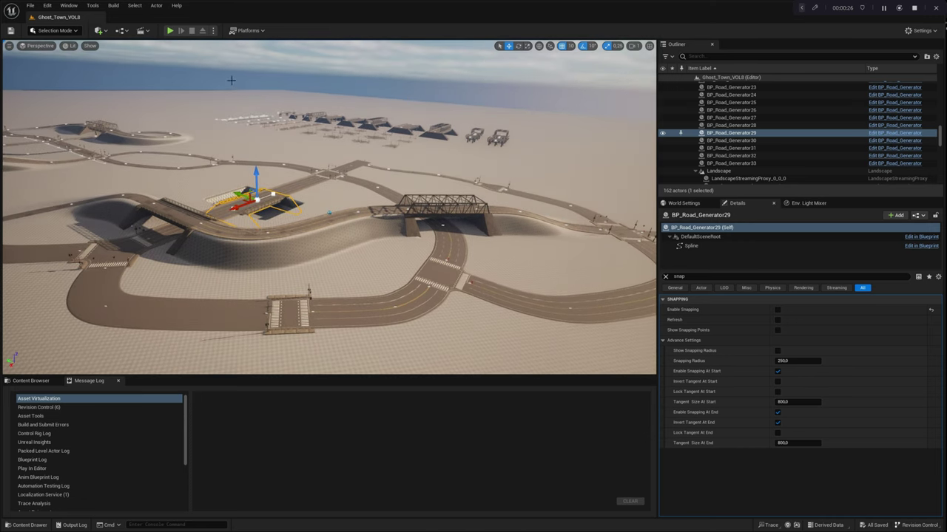
pyautogui.click(222, 86)
pyautogui.keyDown('alt'); pyautogui.moveTo(221, 86); pyautogui.dragTo(221, 85); pyautogui.keyUp('alt')
pyautogui.moveTo(221, 86); pyautogui.dragTo(224, 92, button='right')
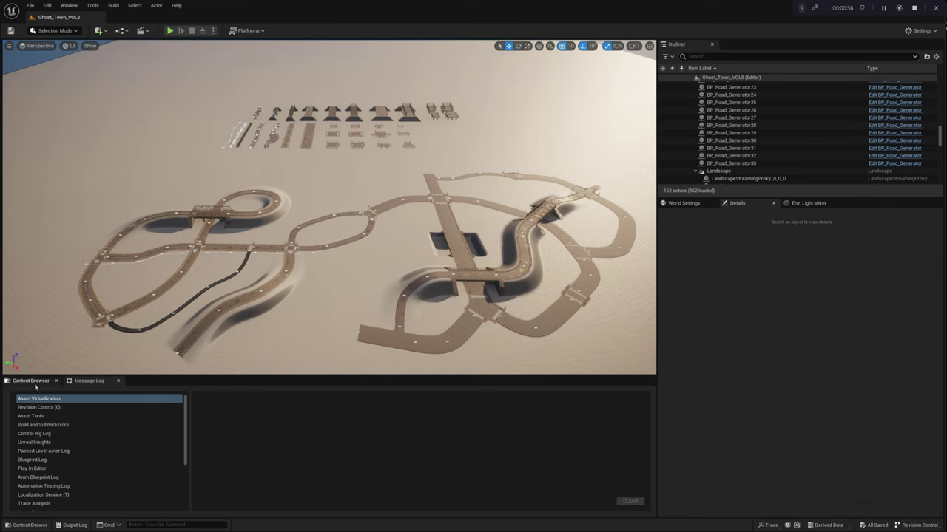
# Open the Tutorials level from the Maps folder
pyautogui.click(33, 382)
pyautogui.doubleClick(225, 438)
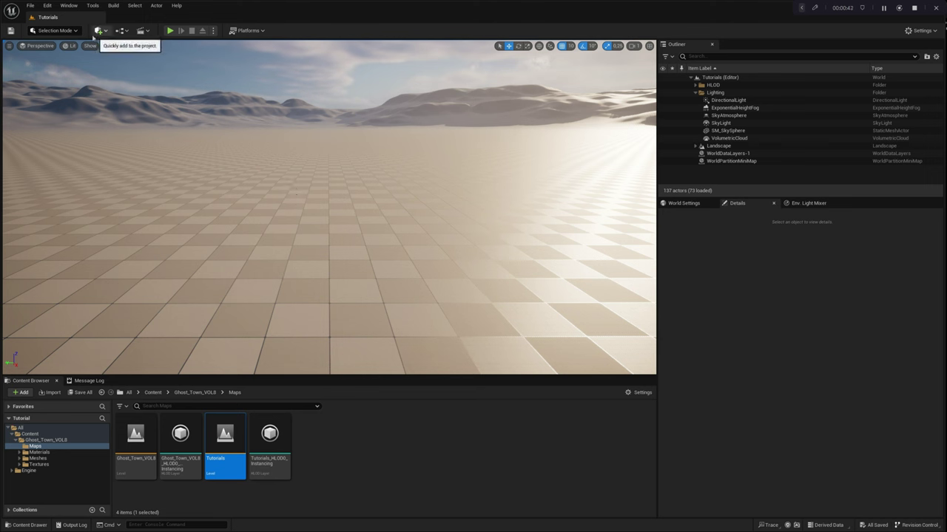
# Search the Project Settings for "virtu" and check the virtual texture support and virtual texture on texture import options
pyautogui.click(45, 6)
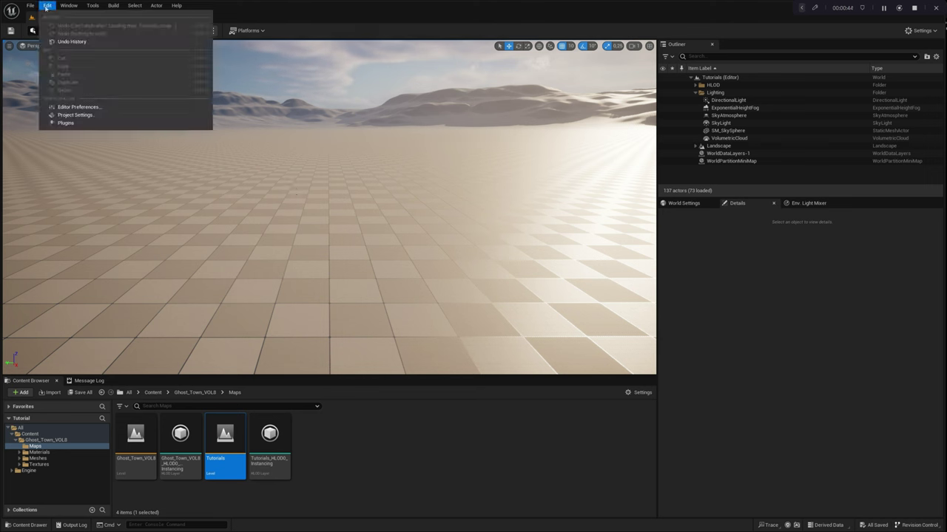
pyautogui.click(74, 115)
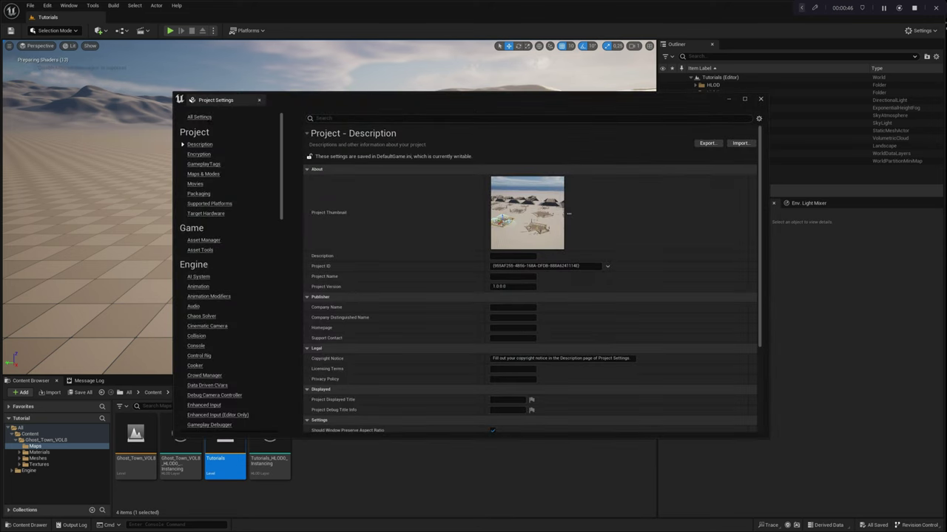
pyautogui.write('vi')
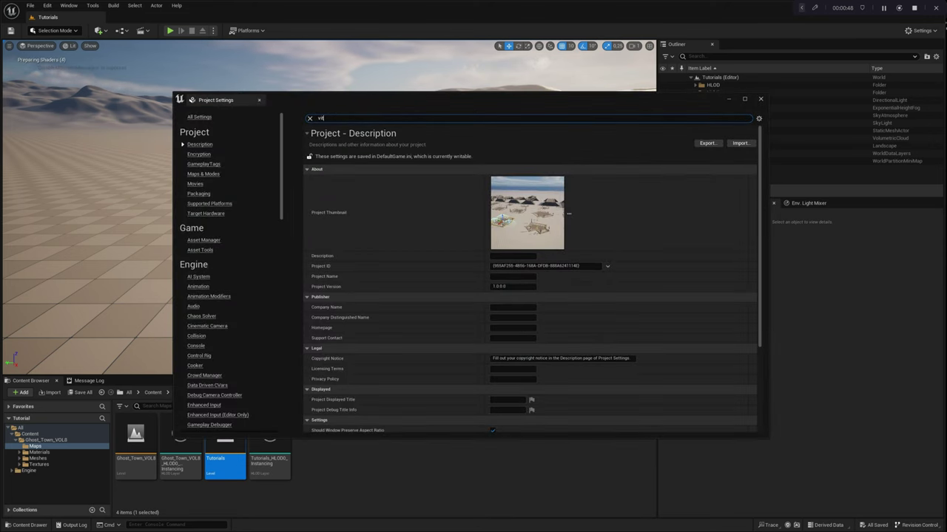
pyautogui.write('t')
pyautogui.write('tu')
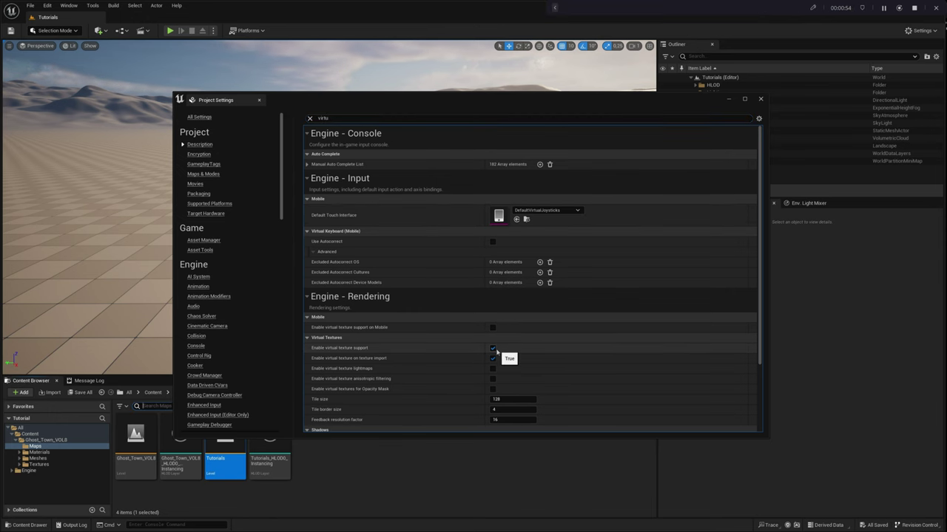
pyautogui.hotkey('ctrl', 'alt', 's')
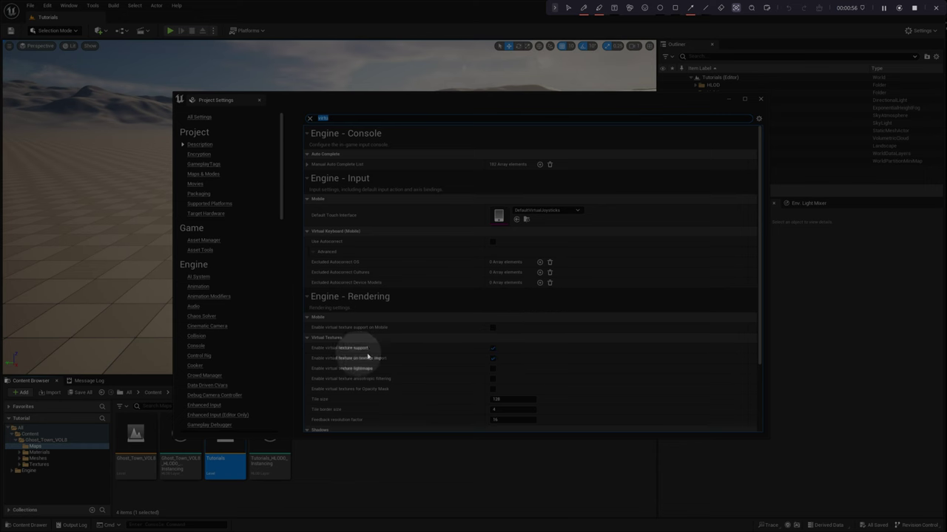
pyautogui.hotkey('ctrl', 'alt', 's')
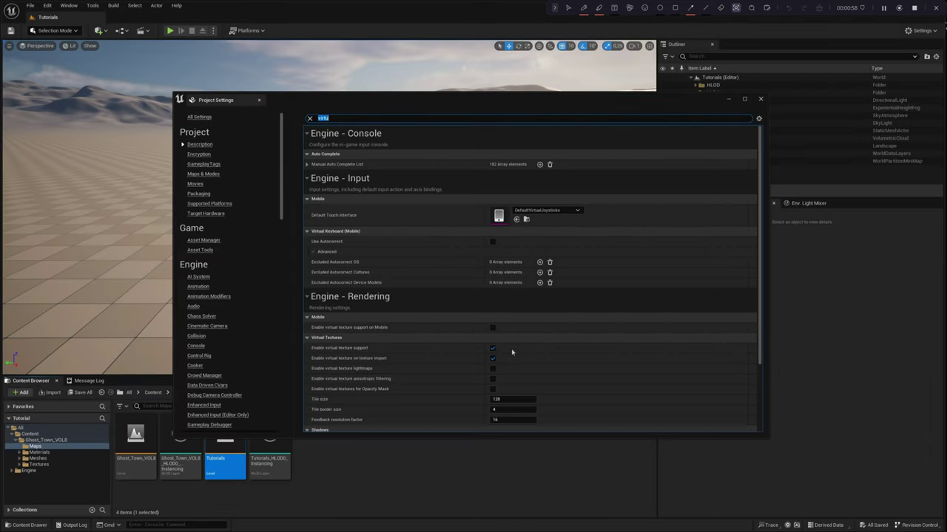
pyautogui.click(760, 100)
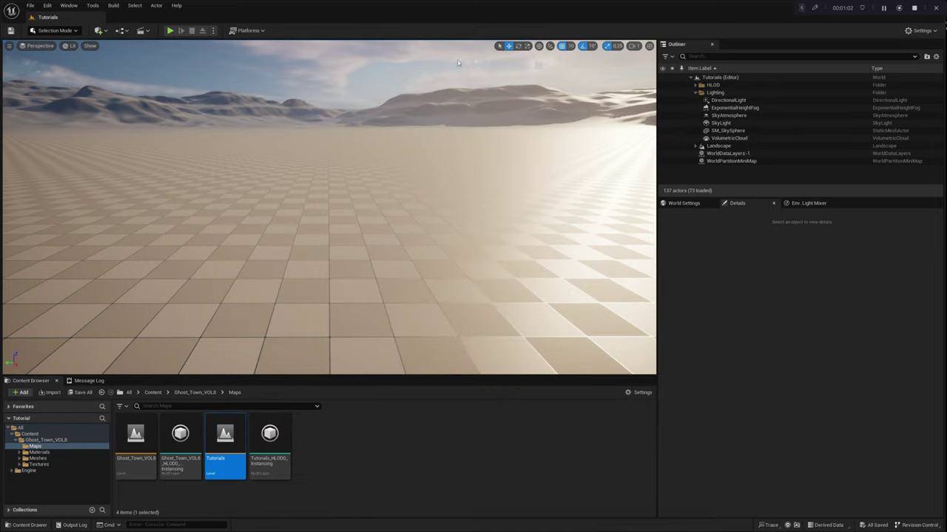
# Search the plugins for "geom" and check whether the Geometry Script plugin is enabled
pyautogui.click(47, 5)
pyautogui.click(72, 120)
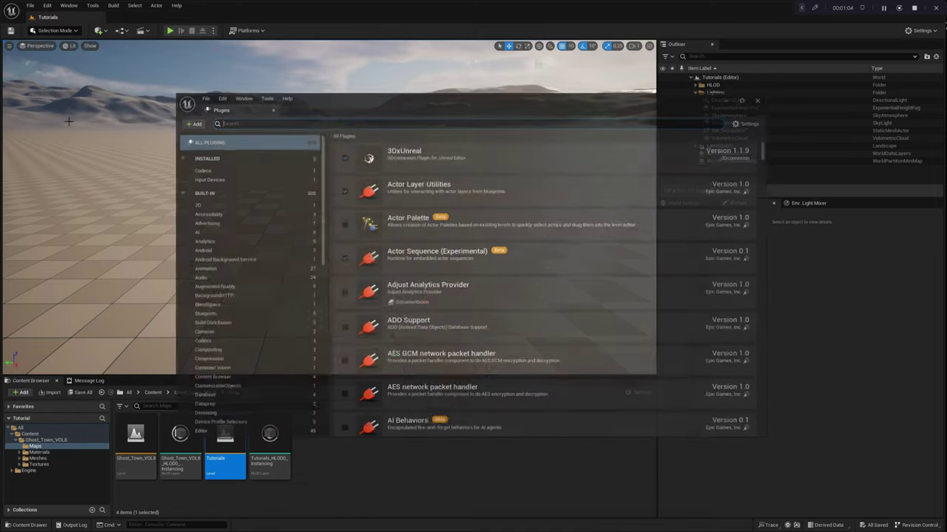
pyautogui.write('g')
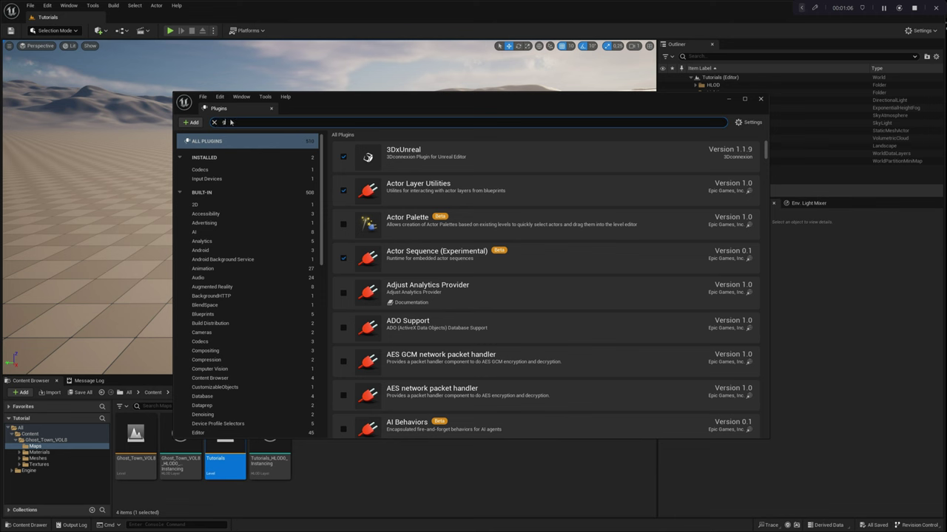
pyautogui.write('eom')
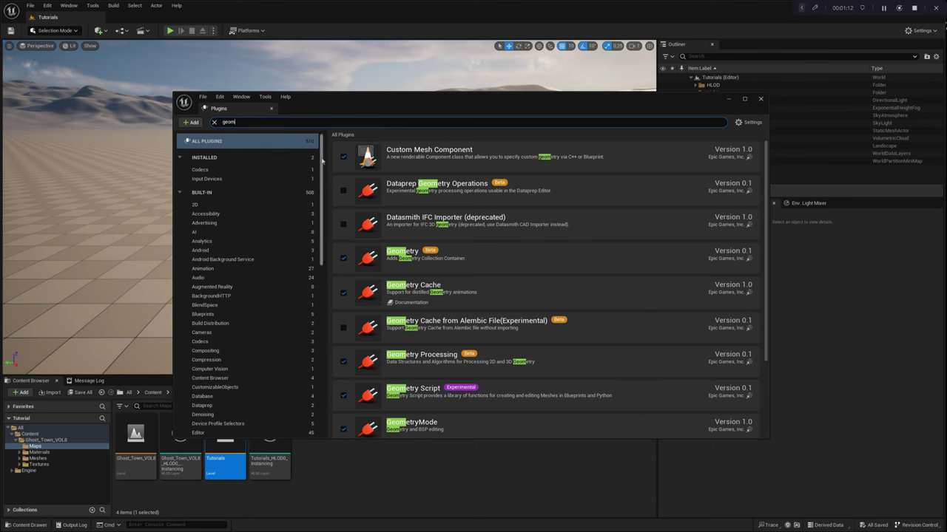
pyautogui.press('F8')
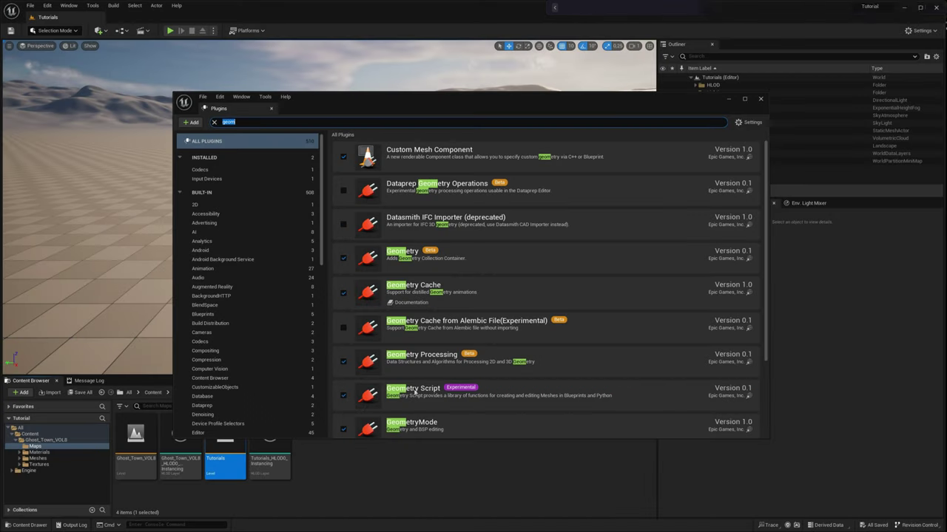
pyautogui.click(761, 100)
# Place a BP_Crossroad_Generator from the Ghost_Town_VOL8/Meshes/Blueprints folder on the landscape
pyautogui.click(29, 434)
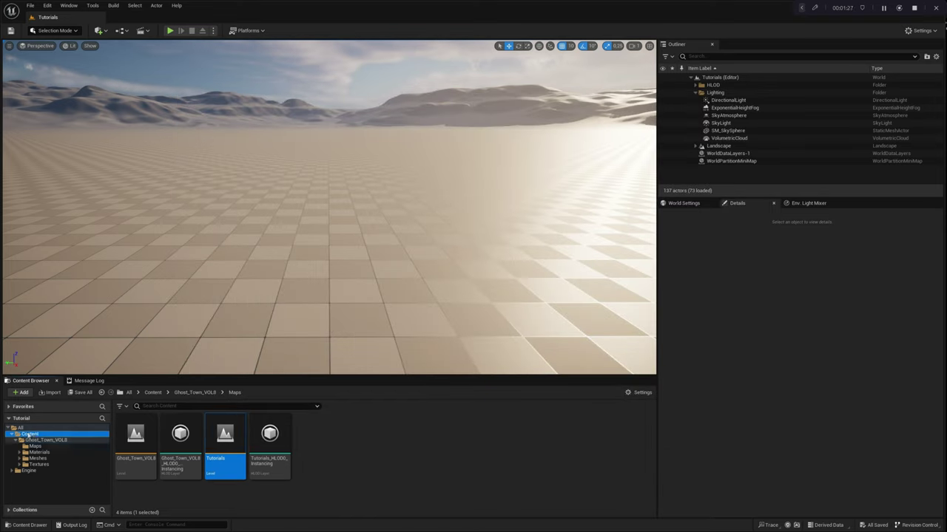
pyautogui.doubleClick(131, 441)
pyautogui.click(224, 442)
pyautogui.doubleClick(224, 440)
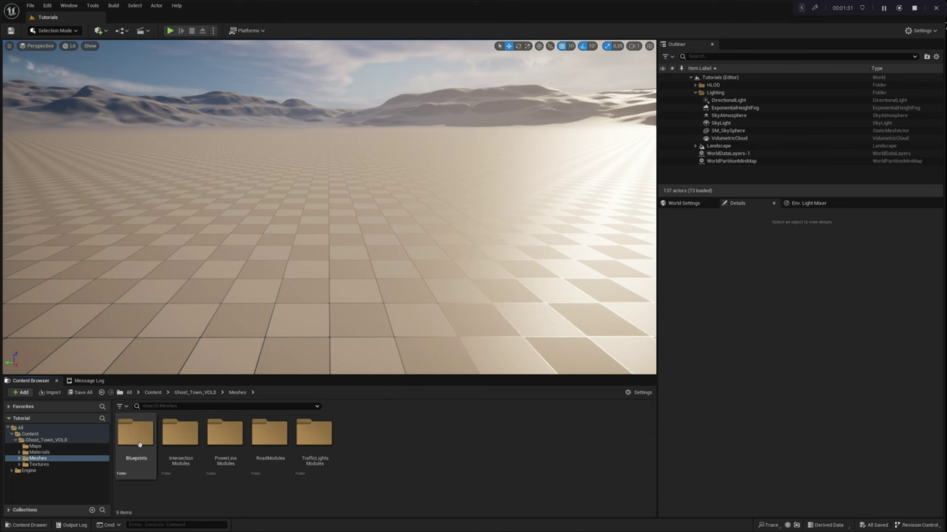
pyautogui.doubleClick(138, 442)
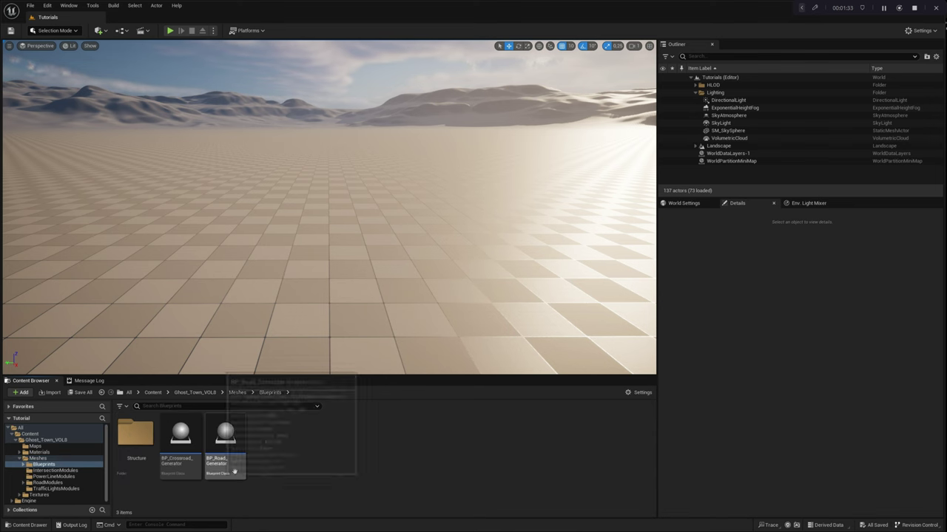
pyautogui.click(184, 442)
pyautogui.moveTo(184, 436); pyautogui.dragTo(326, 201)
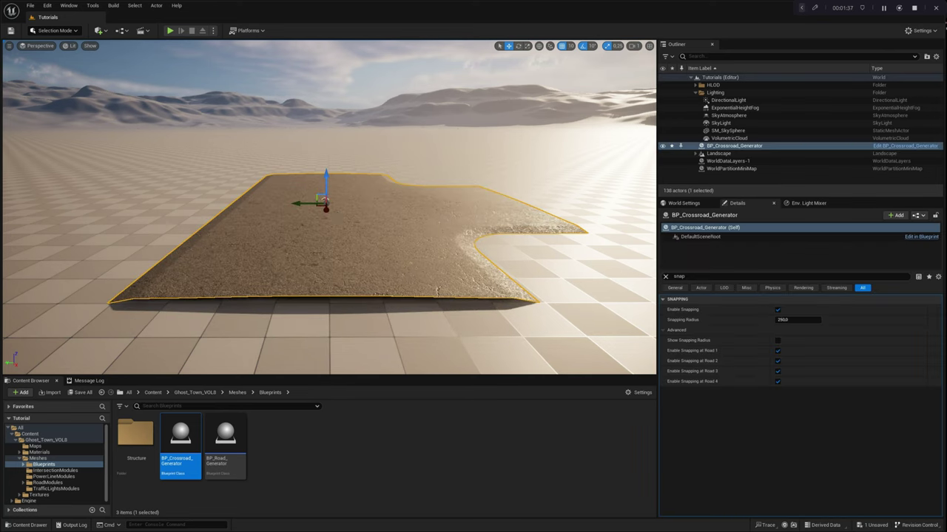
# Try the X Crossroad and Y Crossroad types on the placed crossroad, and set its lane type to Double Lane
pyautogui.moveTo(336, 220); pyautogui.dragTo(333, 223, button='right')
pyautogui.keyDown('alt'); pyautogui.moveTo(332, 222); pyautogui.dragTo(335, 226); pyautogui.keyUp('alt')
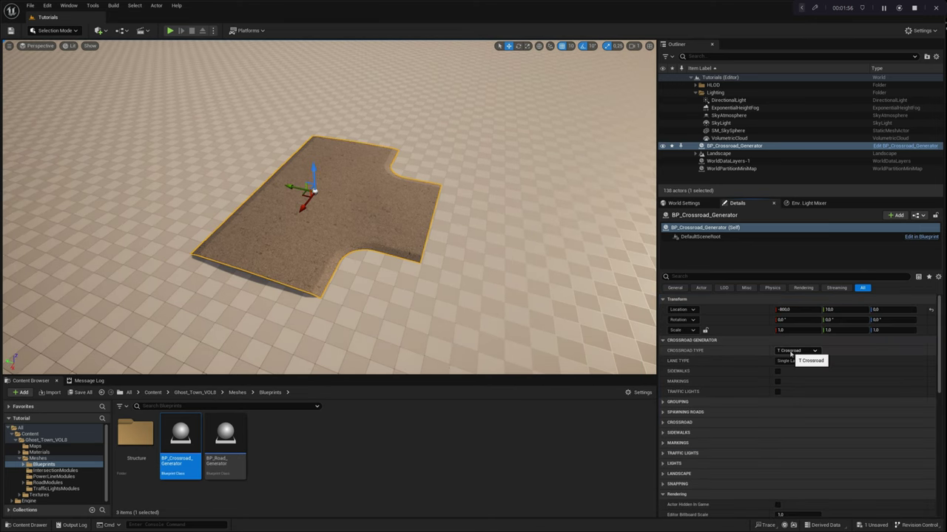
pyautogui.click(790, 352)
pyautogui.click(789, 365)
pyautogui.click(792, 351)
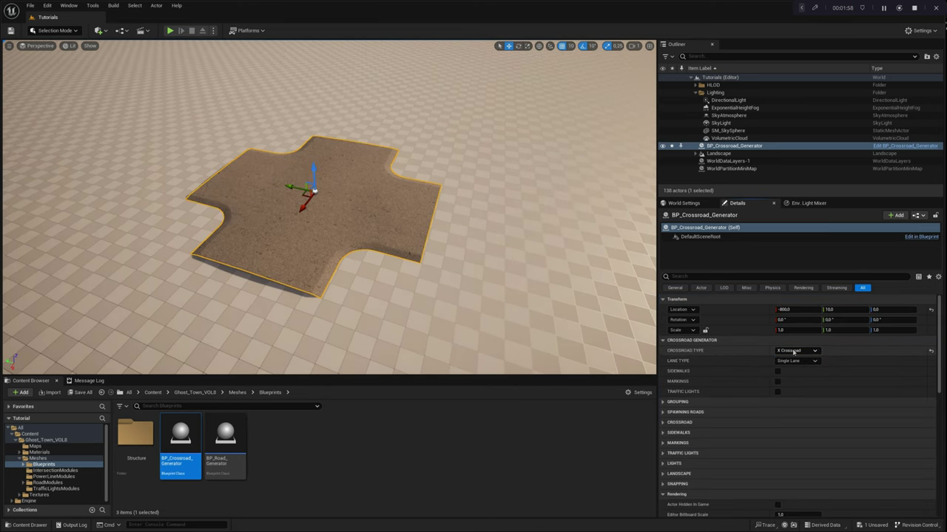
pyautogui.click(788, 372)
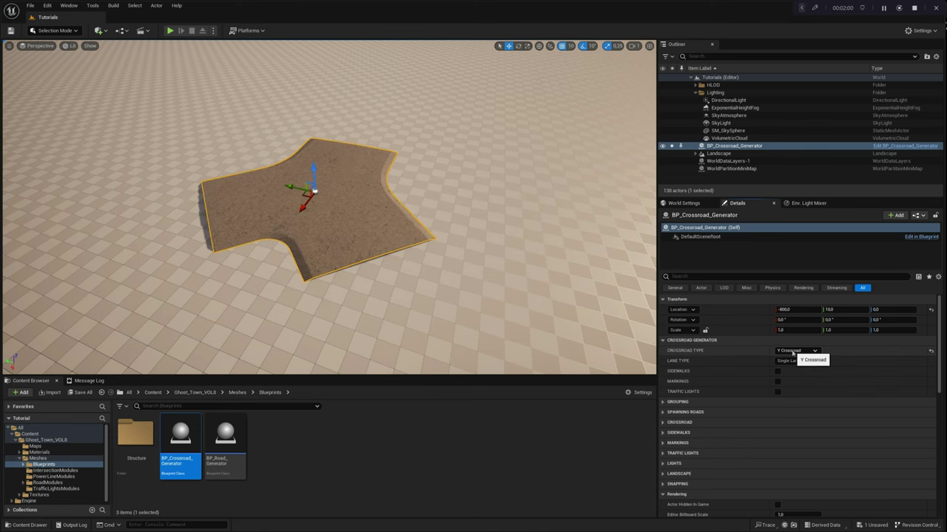
pyautogui.click(792, 361)
pyautogui.click(791, 379)
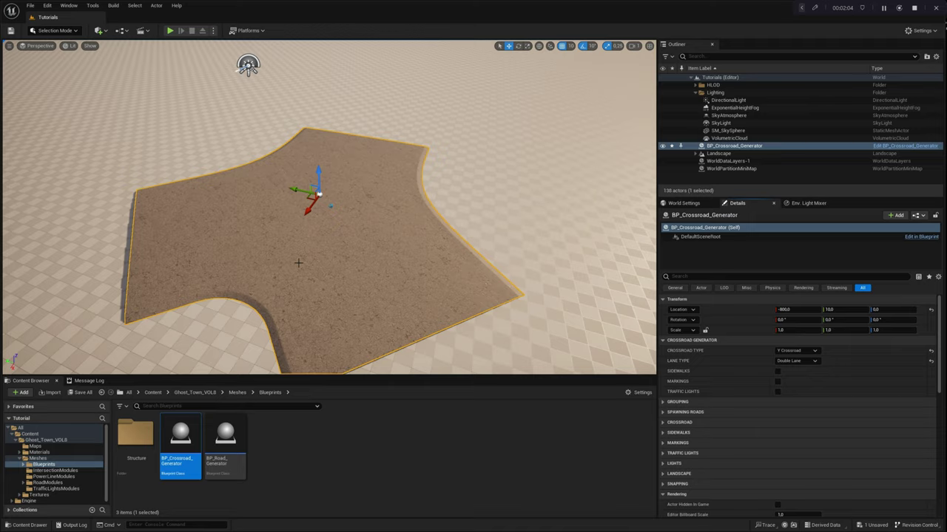
# Set the crossroad's type to X Crossroad and its lane type to Combined
pyautogui.scroll(-5, 298, 262)
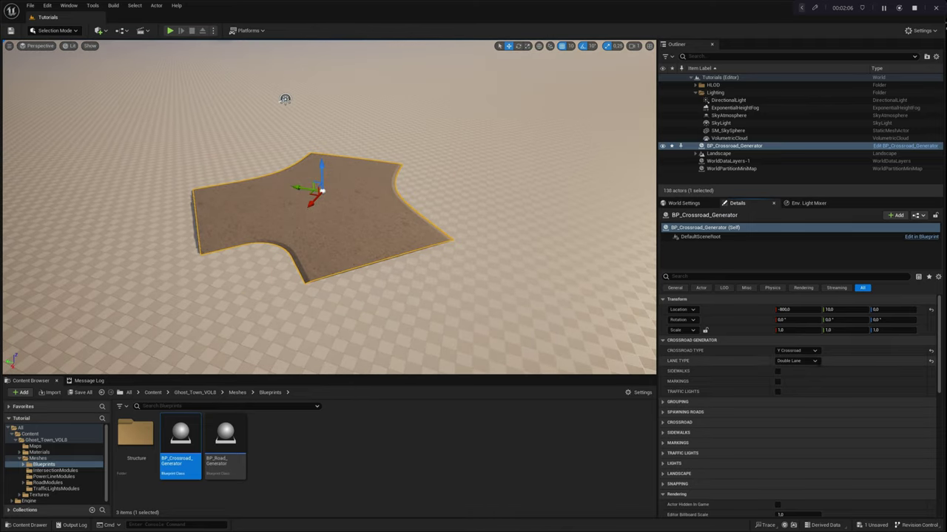
pyautogui.click(793, 350)
pyautogui.click(790, 370)
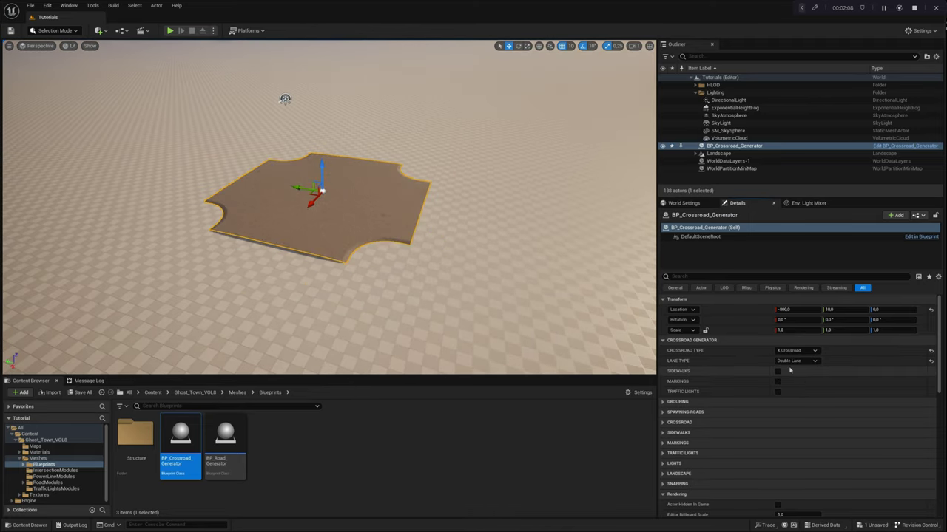
pyautogui.click(790, 365)
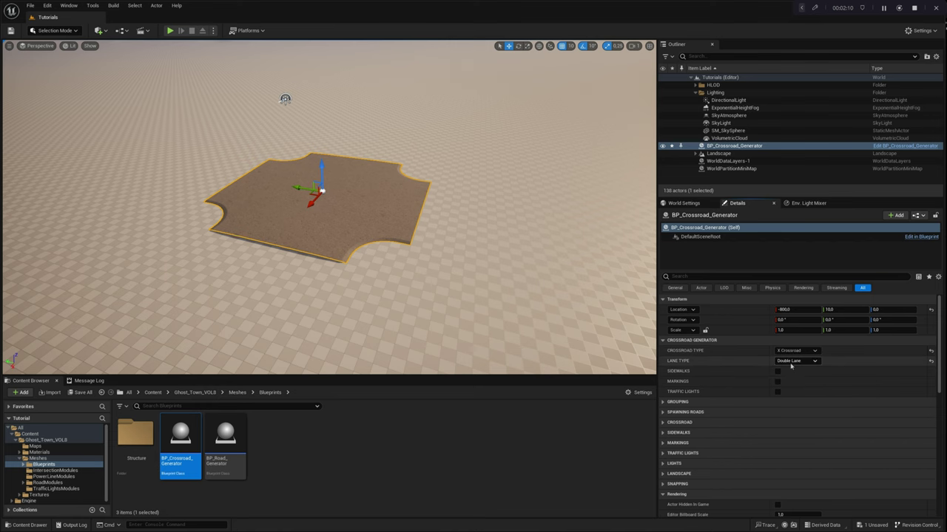
pyautogui.click(786, 383)
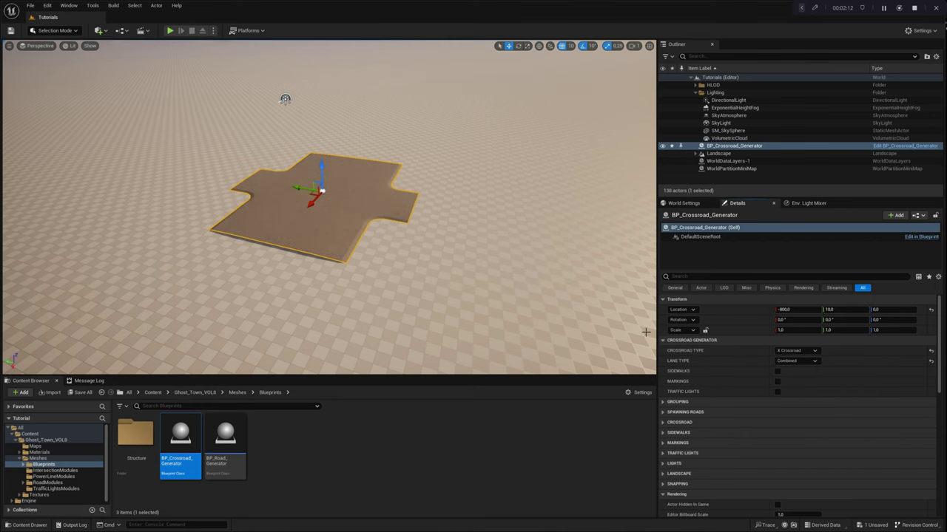
# Place two more BP_Crossroad_Generator blueprints in a row beside the X crossroad
pyautogui.moveTo(280, 254); pyautogui.dragTo(332, 263, button='right')
pyautogui.moveTo(182, 436); pyautogui.dragTo(399, 200)
pyautogui.moveTo(328, 207); pyautogui.dragTo(220, 207, button='middle')
pyautogui.moveTo(182, 440); pyautogui.dragTo(466, 204)
# Set the third crossroad's type to Y Crossroad and its lane type to Combined
pyautogui.click(794, 350)
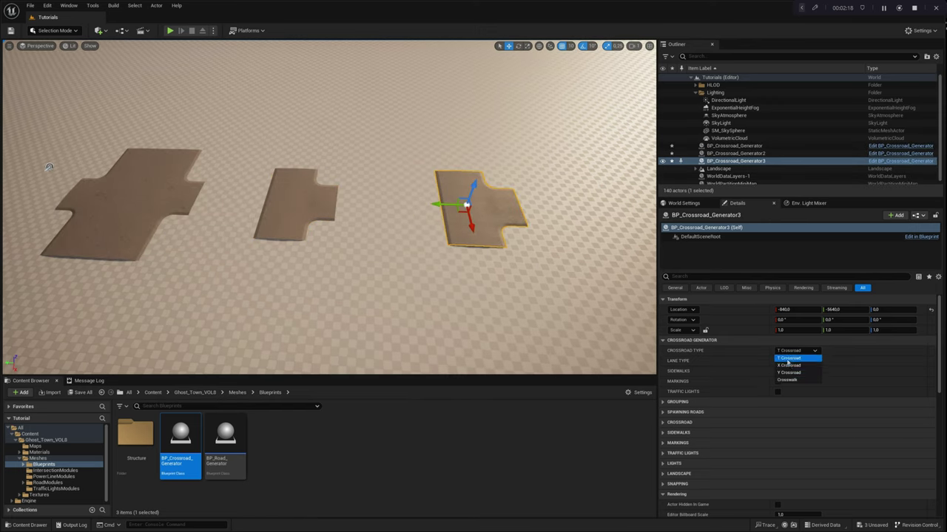
pyautogui.click(788, 373)
pyautogui.click(794, 360)
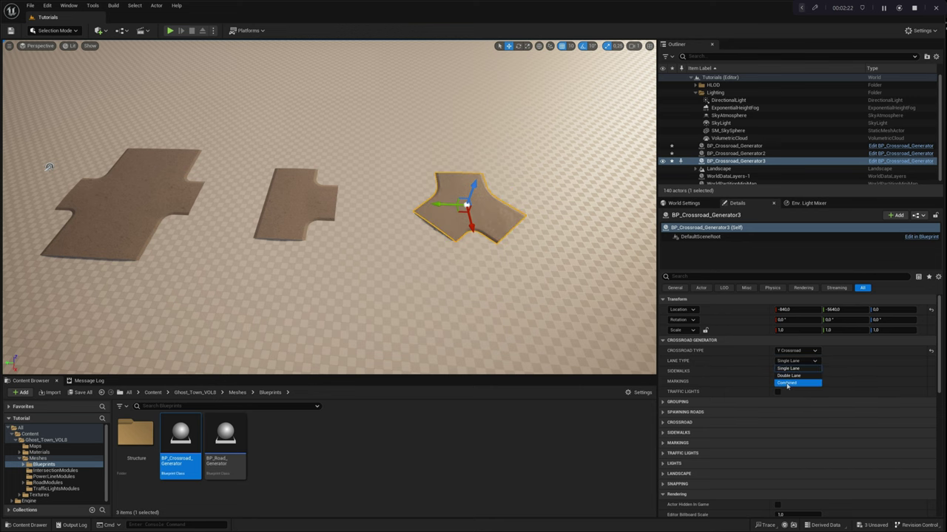
pyautogui.click(785, 381)
# Enable sidewalks, markings and traffic lights on the X crossroad
pyautogui.moveTo(259, 277); pyautogui.dragTo(192, 281, button='right')
pyautogui.click(192, 279)
pyautogui.press('f')
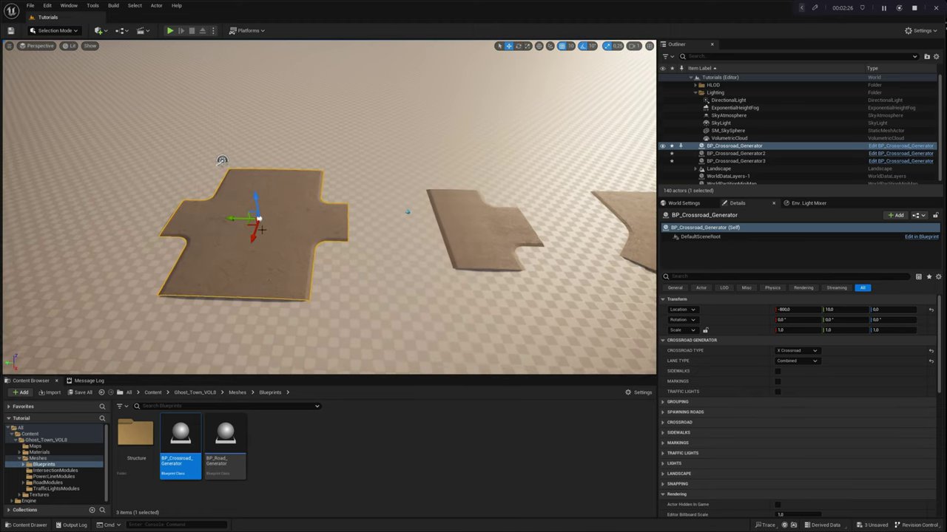
pyautogui.click(777, 371)
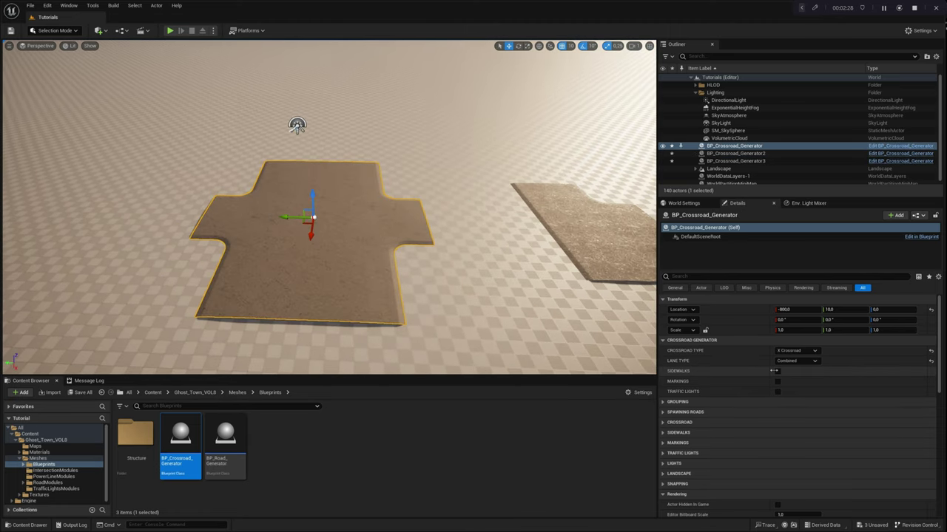
pyautogui.click(777, 382)
pyautogui.click(778, 392)
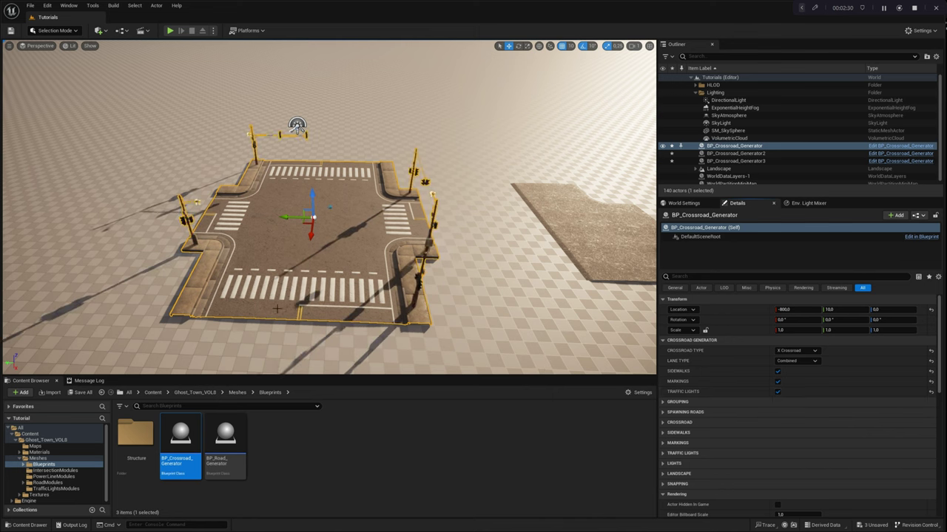
# Enable sidewalks, markings and traffic lights on the second crossroad, the single-lane T crossroad
pyautogui.press('d')
pyautogui.moveTo(240, 267); pyautogui.dragTo(274, 267, button='right')
pyautogui.click(329, 262)
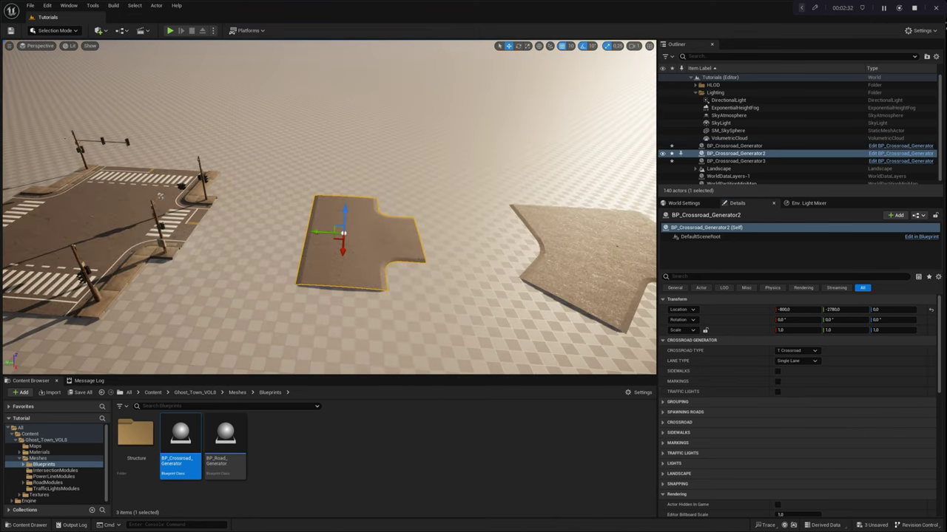
pyautogui.click(778, 371)
pyautogui.click(777, 382)
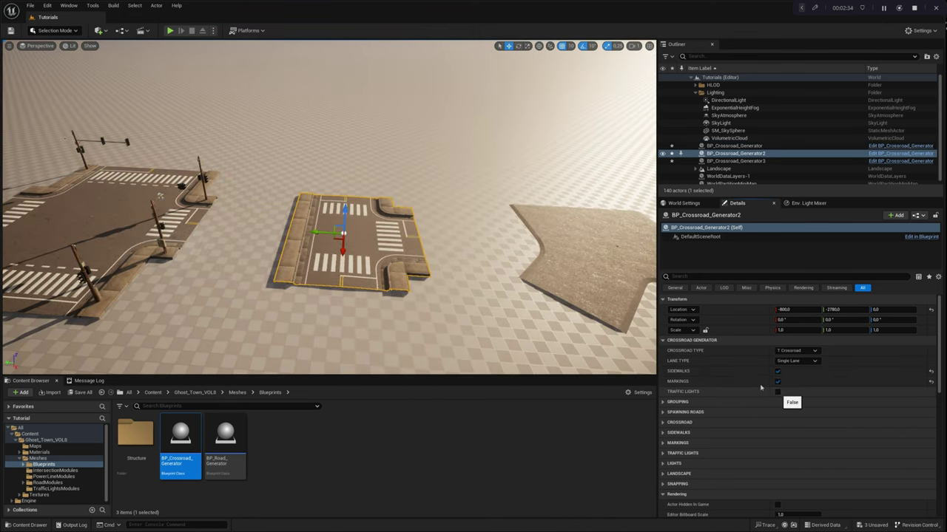
pyautogui.click(777, 391)
# Enable sidewalks, markings and traffic lights on the third crossroad, the combined-lane Y crossroad
pyautogui.moveTo(414, 229); pyautogui.dragTo(469, 232, button='right')
pyautogui.click(437, 232)
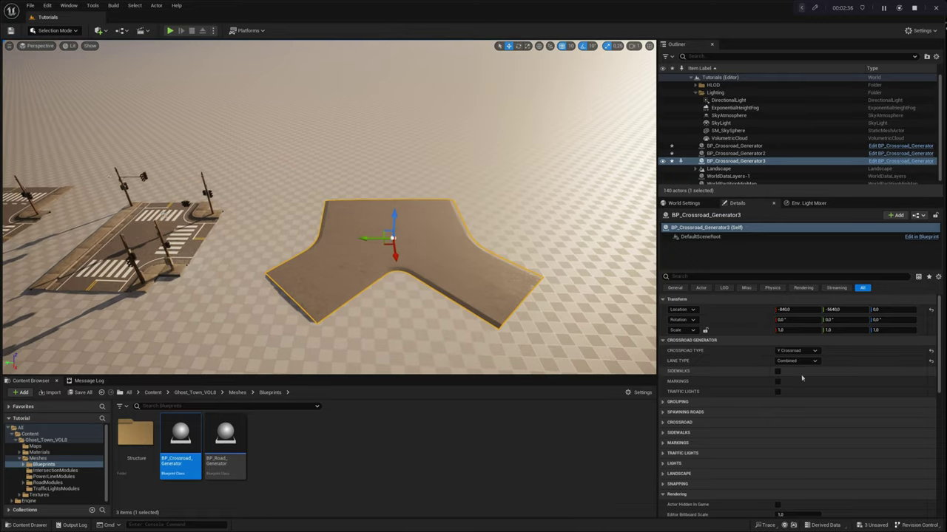
pyautogui.click(777, 372)
pyautogui.click(777, 382)
pyautogui.click(777, 392)
# Switch the third crossroad's type through X Crossroad and Crosswalk, ending on T Crossroad
pyautogui.moveTo(411, 236); pyautogui.dragTo(625, 289, button='right')
pyautogui.click(795, 351)
pyautogui.click(789, 367)
pyautogui.click(795, 350)
pyautogui.click(798, 382)
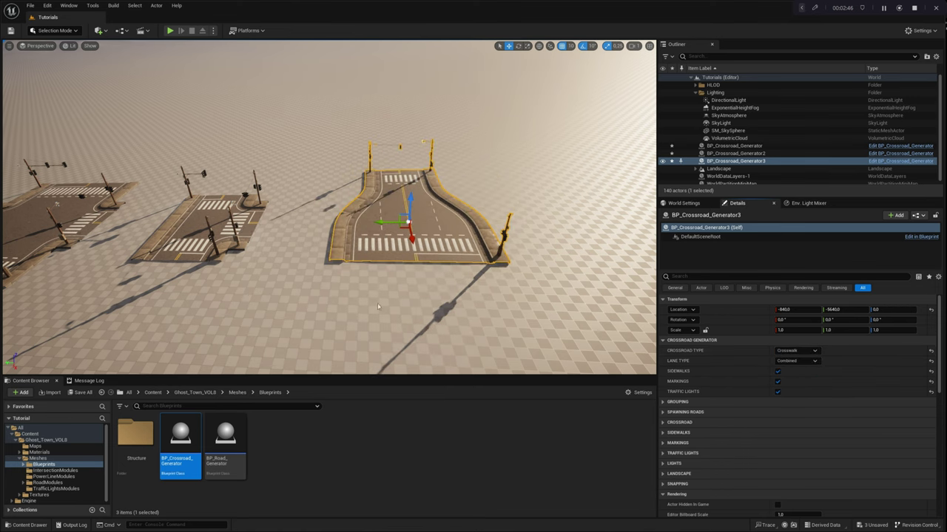
pyautogui.click(795, 350)
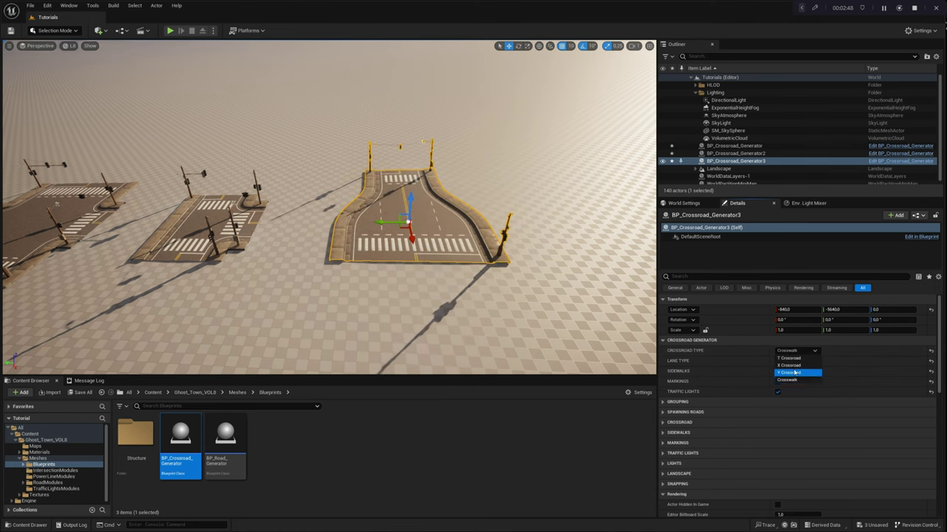
pyautogui.click(791, 360)
# Select the first X crossroad and open its Sidewalks Settings
pyautogui.moveTo(449, 220); pyautogui.dragTo(444, 220, button='right')
pyautogui.click(325, 328)
pyautogui.moveTo(324, 328); pyautogui.dragTo(184, 230, button='right')
pyautogui.press('g')
pyautogui.press('g')
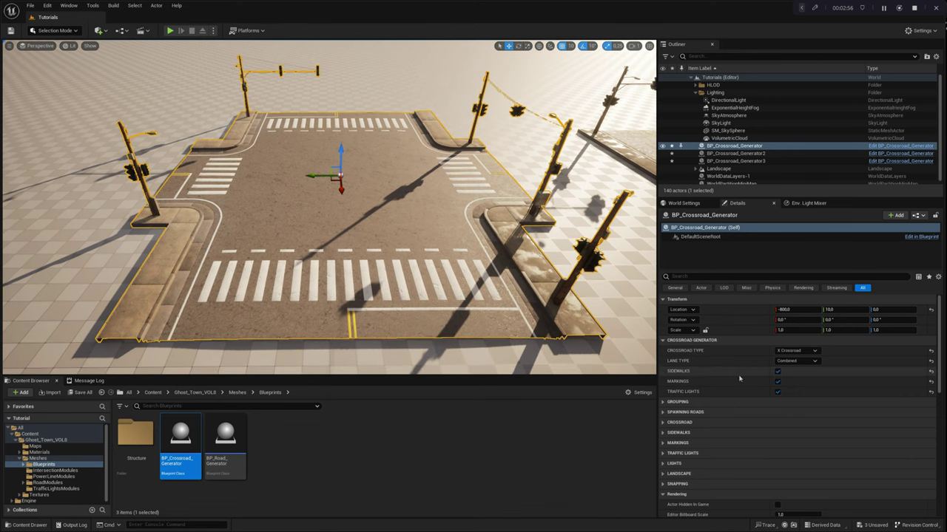
pyautogui.scroll(-3, 673, 392)
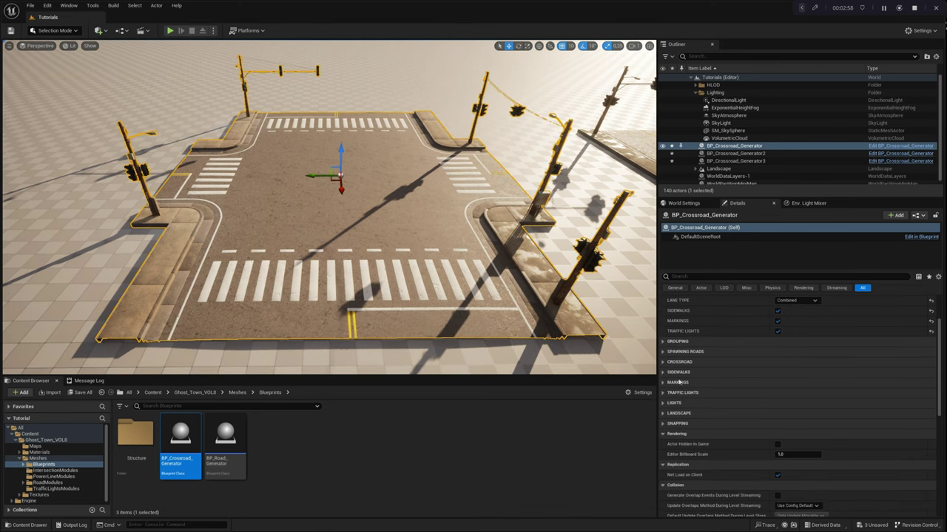
pyautogui.click(662, 373)
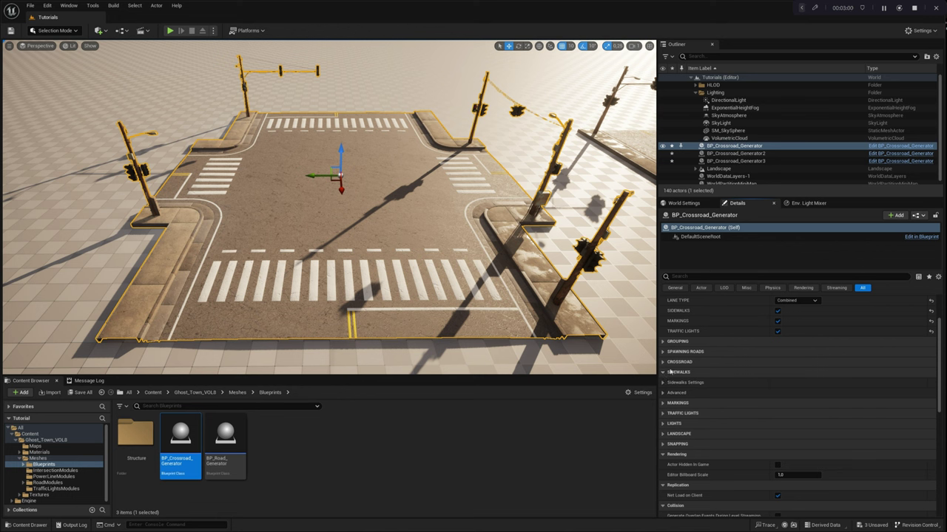
pyautogui.click(663, 383)
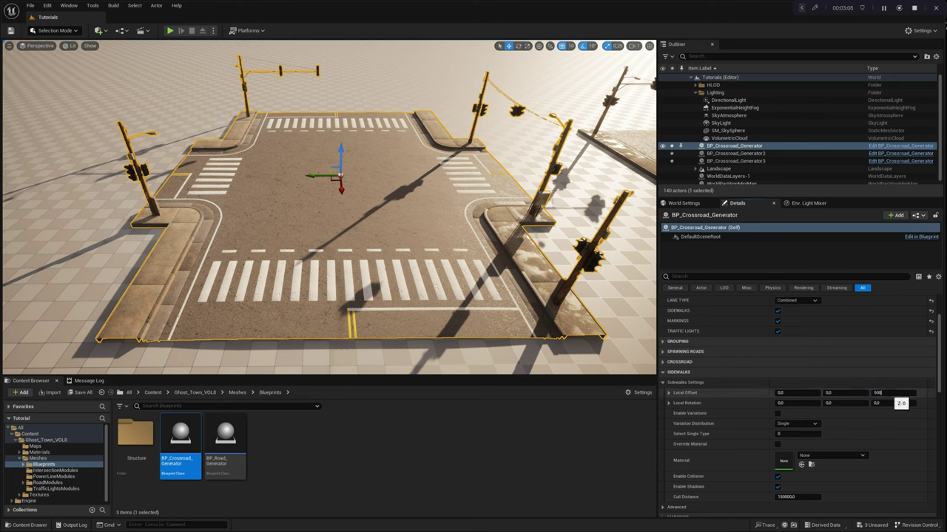
# Try a vertical local offset of 500 and a local rotation of 45 on the sidewalks, resetting both to 0
pyautogui.press('Return')
pyautogui.write('0')
pyautogui.press('Return')
pyautogui.write('45')
pyautogui.press('Return')
pyautogui.write('0')
pyautogui.press('Return')
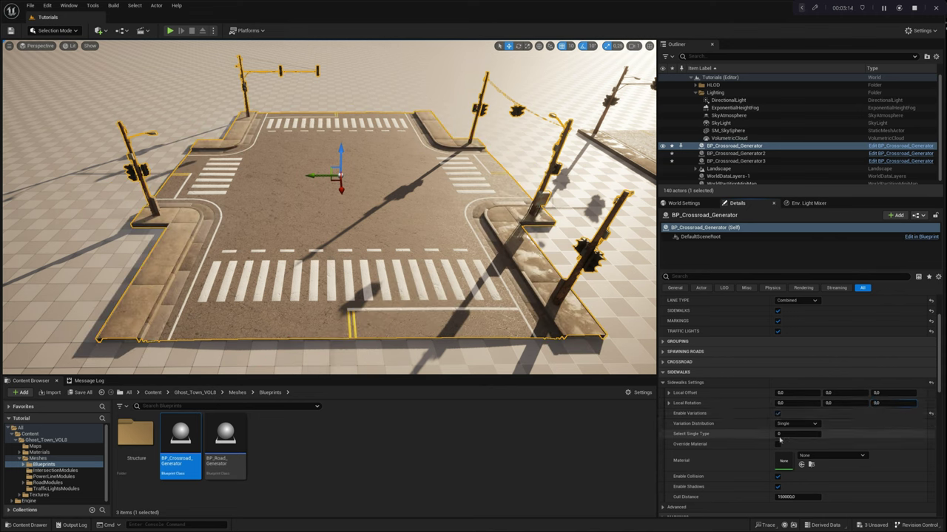
# Cycle the sidewalks' Select Single Type value through 1, 2 and 3 with variations enabled
pyautogui.click(781, 435)
pyautogui.write('1')
pyautogui.press('Return')
pyautogui.write('2')
pyautogui.press('Return')
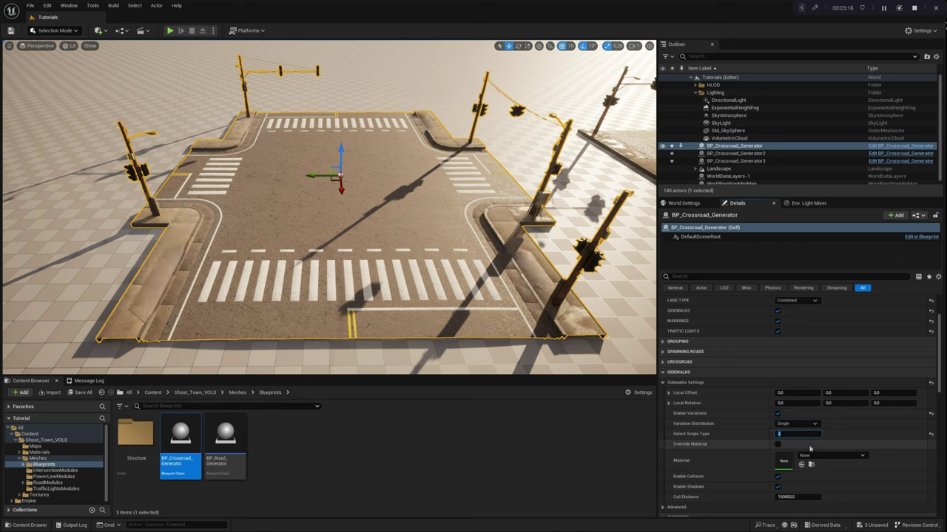
pyautogui.write('3')
pyautogui.press('Return')
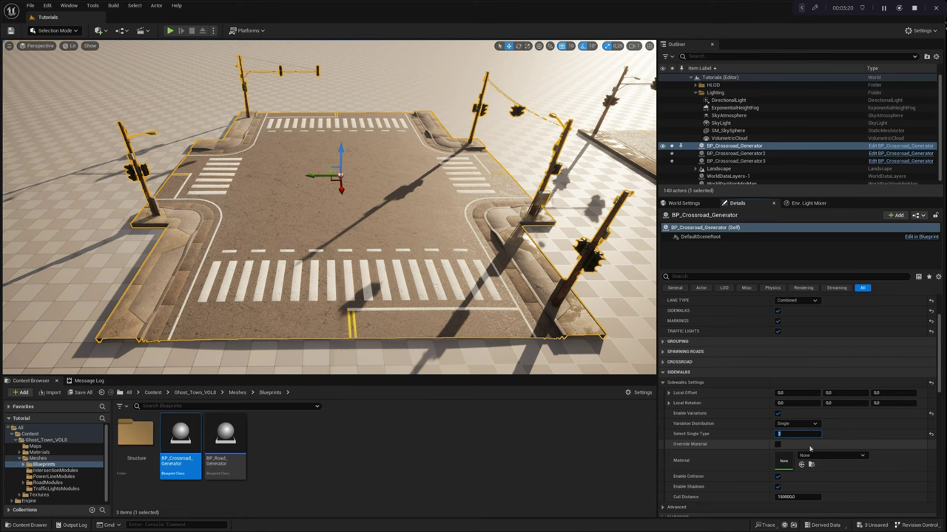
# Try Random sidewalk variation distribution while nudging the crossroad, and return to Single with variations enabled and single type 1
pyautogui.click(796, 424)
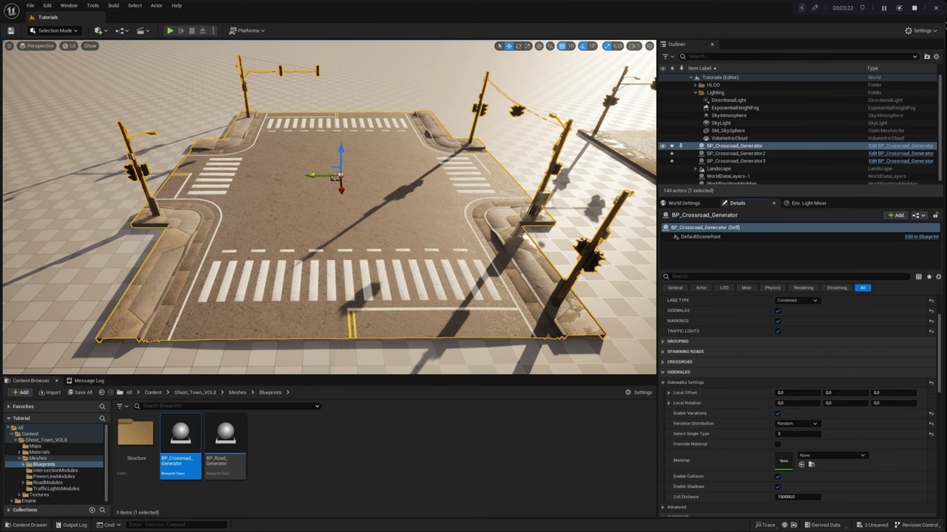
pyautogui.moveTo(324, 176); pyautogui.dragTo(315, 176)
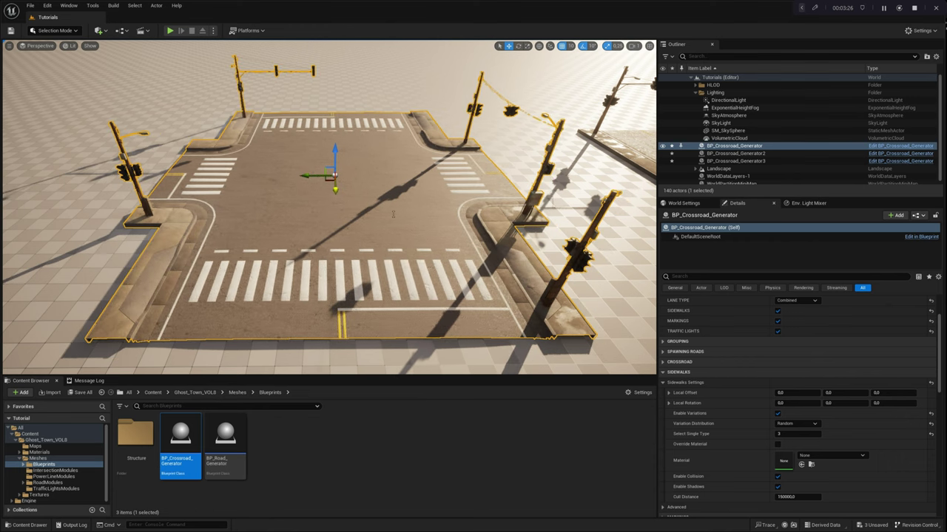
pyautogui.click(777, 414)
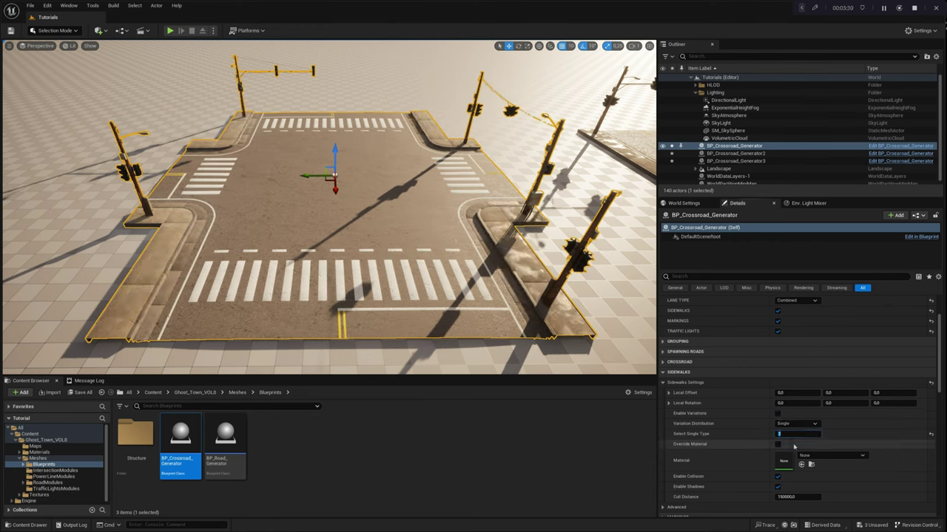
pyautogui.click(777, 414)
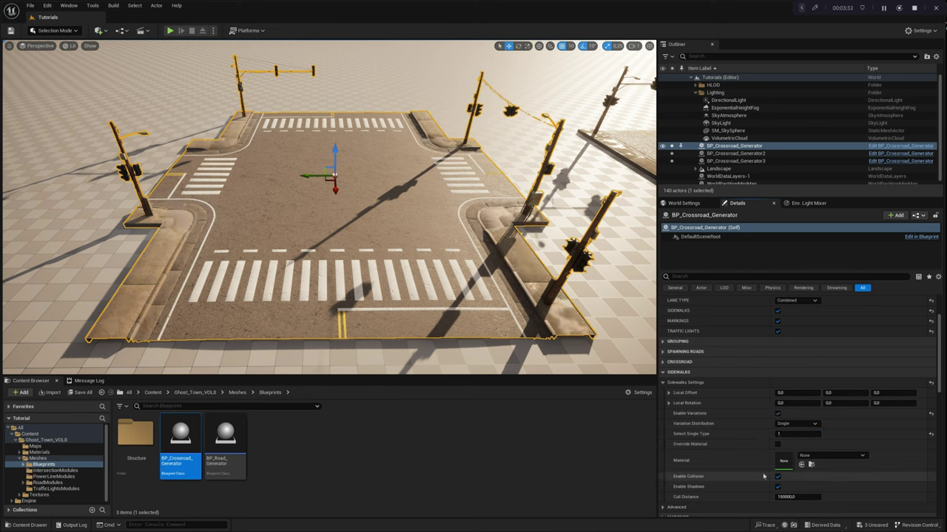
# Try overriding the sidewalk material with AnimSharingBlue, and switch the material override back off
pyautogui.click(776, 444)
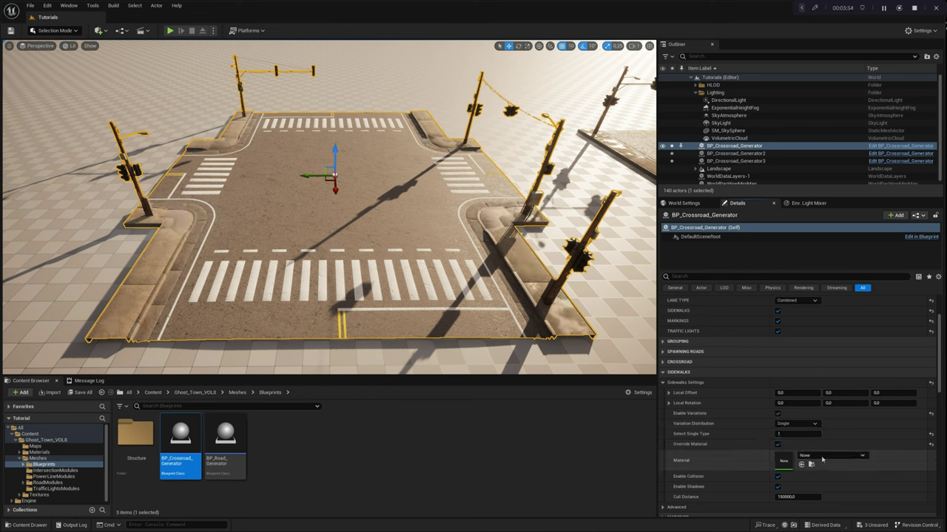
pyautogui.click(822, 457)
pyautogui.click(820, 405)
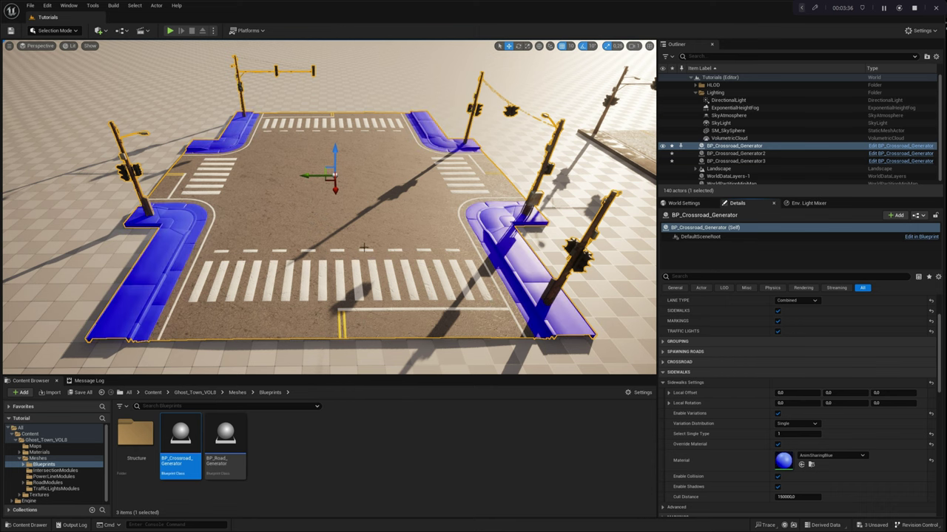
pyautogui.scroll(-2, 361, 257)
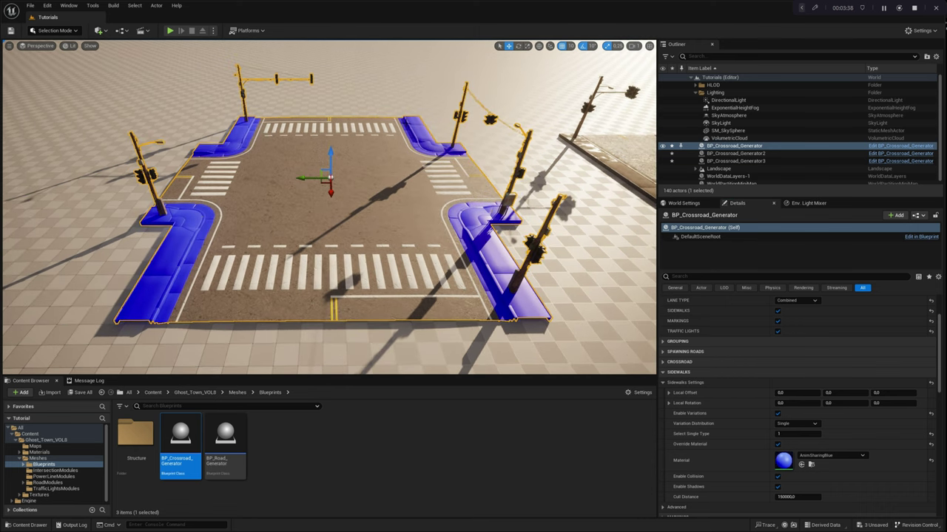
pyautogui.click(777, 444)
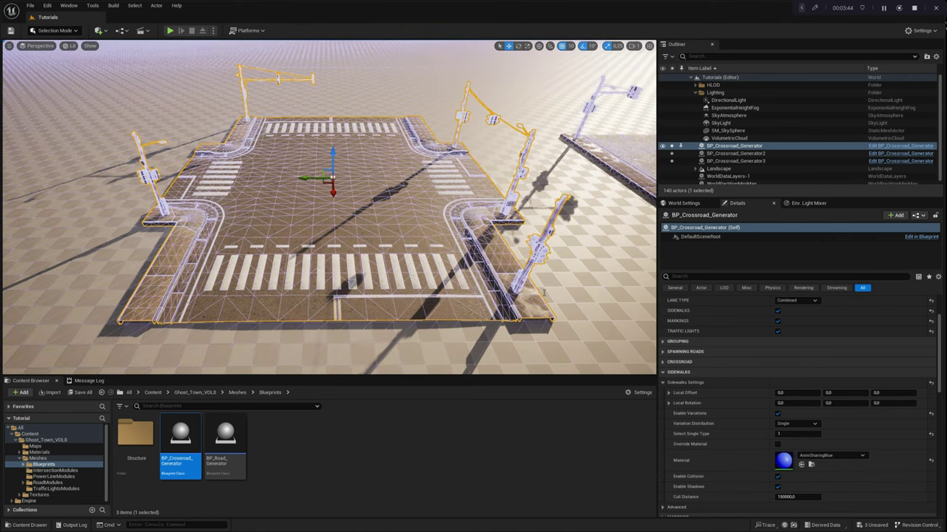
# Turn the sidewalks' collision off and back on, and toggle their shadows
pyautogui.click(778, 478)
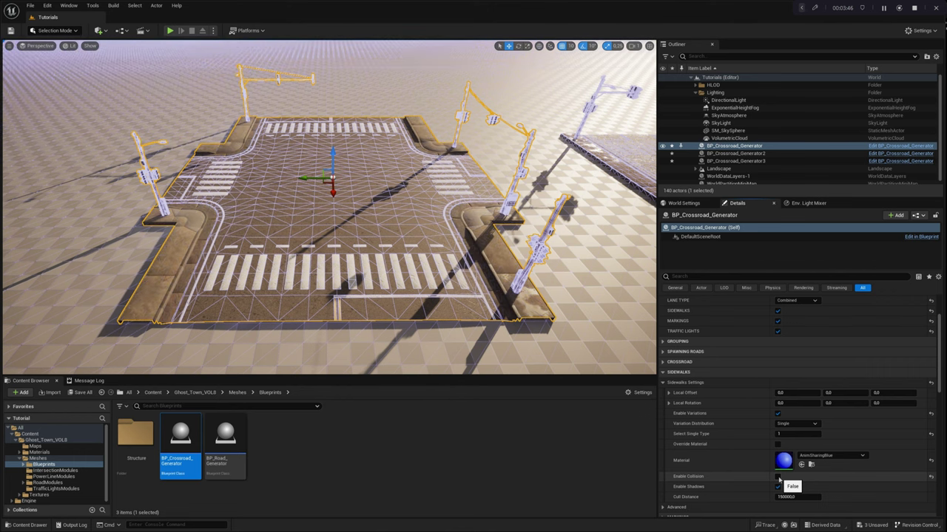
pyautogui.click(778, 479)
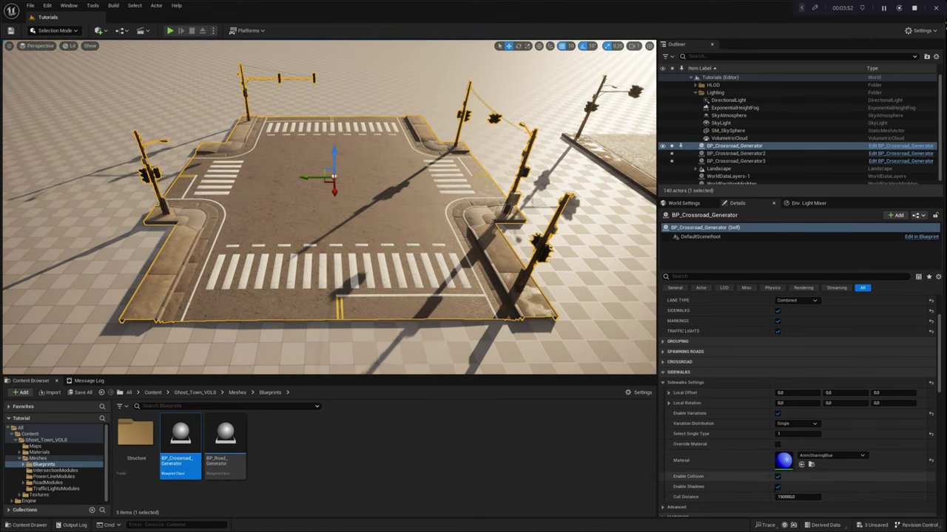
pyautogui.click(777, 488)
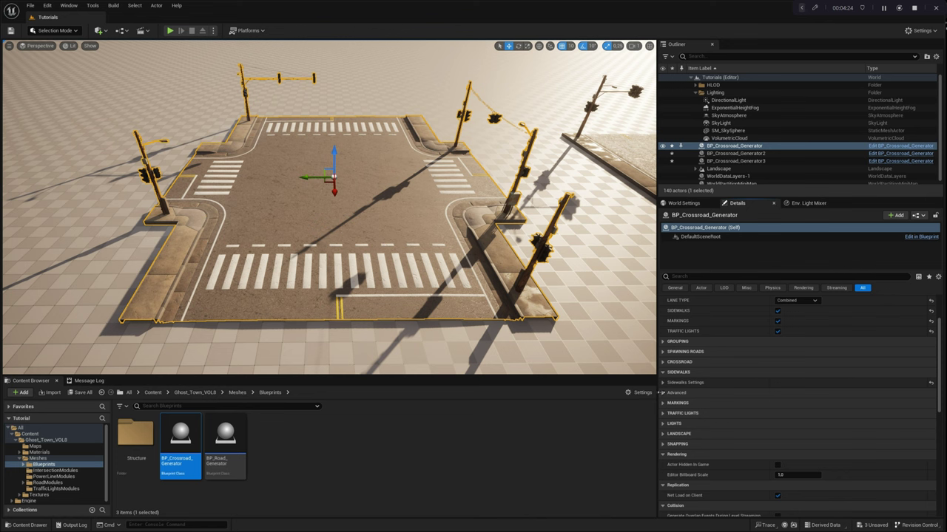
# Examine the sidewalks' advanced mesh arrays, including the mesh choices for index 0 of T Sidewalk SL Meshes
pyautogui.click(662, 393)
pyautogui.scroll(-1, 663, 396)
pyautogui.scroll(-1, 662, 396)
pyautogui.click(662, 342)
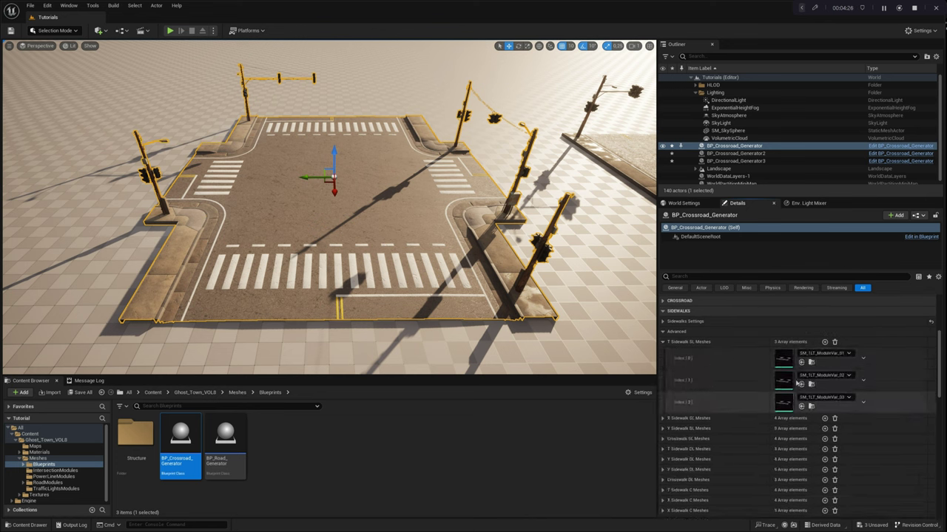
pyautogui.click(813, 353)
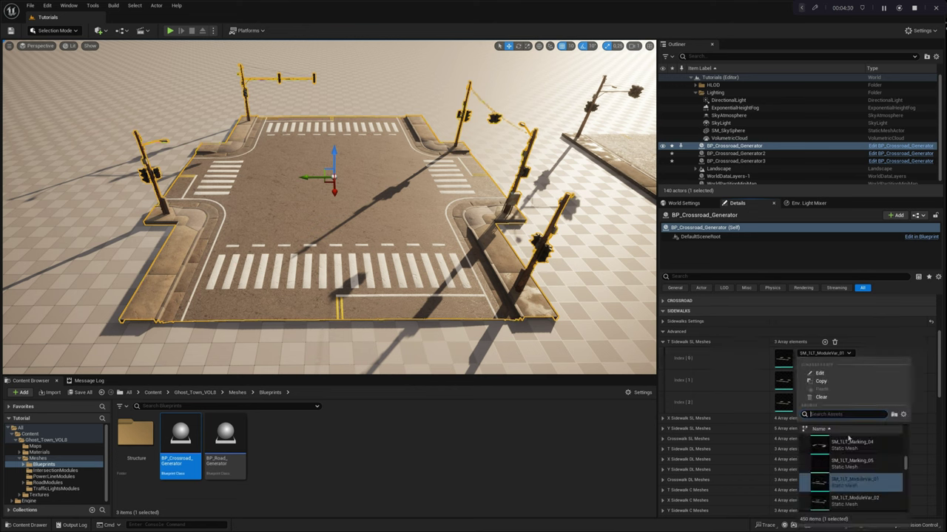
pyautogui.click(814, 355)
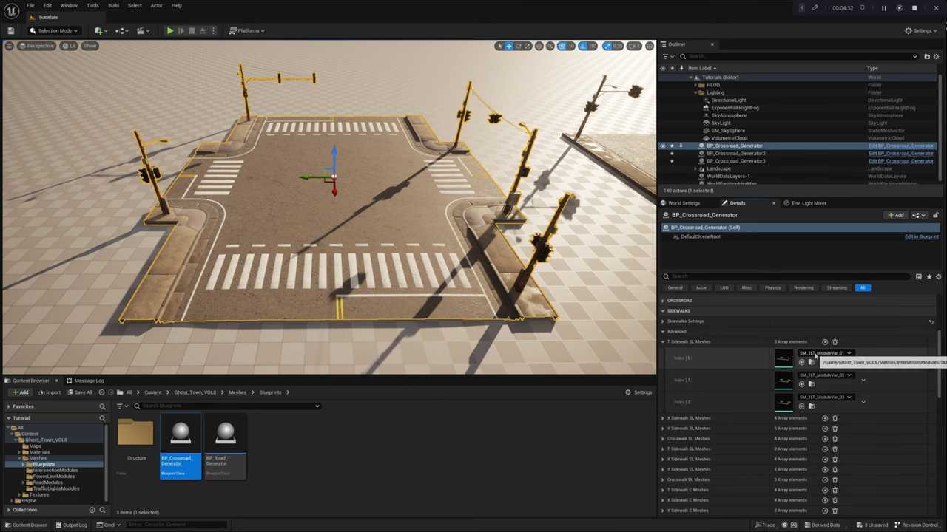
pyautogui.click(663, 343)
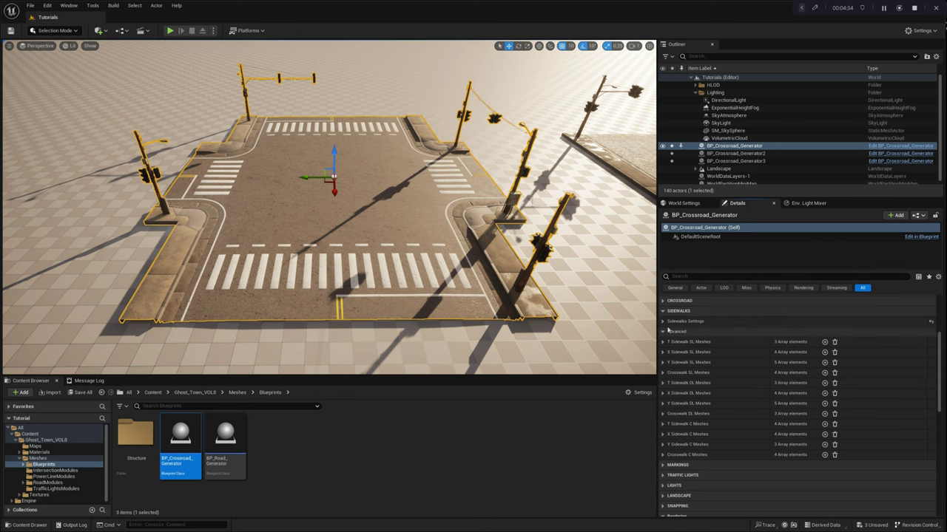
pyautogui.click(664, 312)
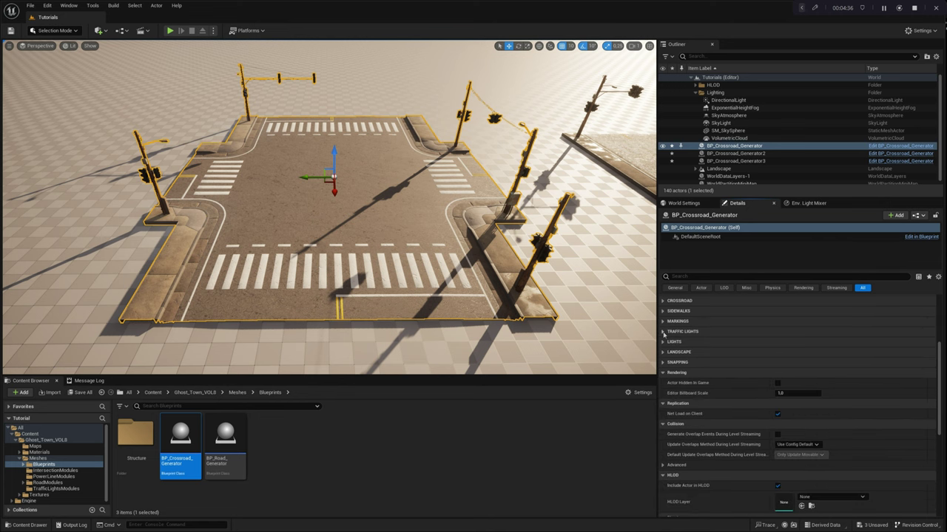
# Show the traffic light numbers on the X crossroad and view the numbered lights from different sides
pyautogui.scroll(7, 703, 341)
pyautogui.scroll(-3, 670, 385)
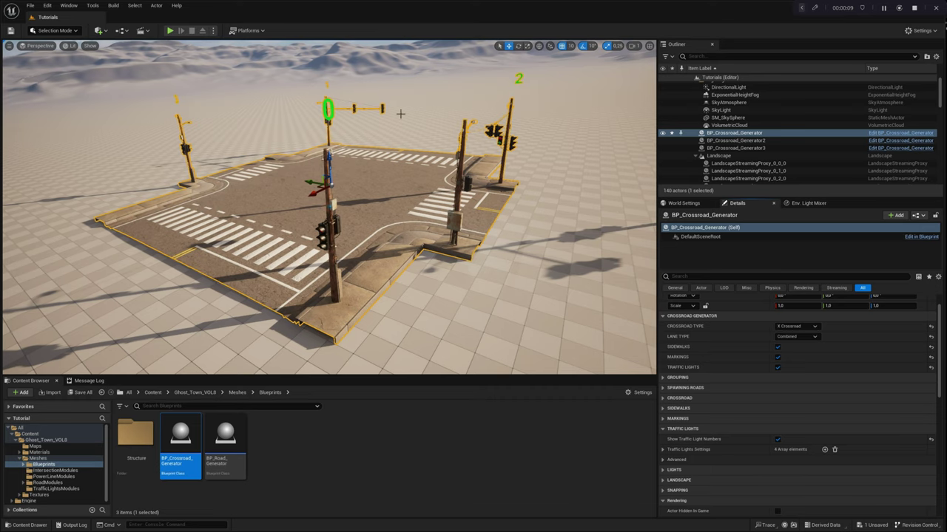
pyautogui.moveTo(279, 127); pyautogui.dragTo(279, 126, button='right')
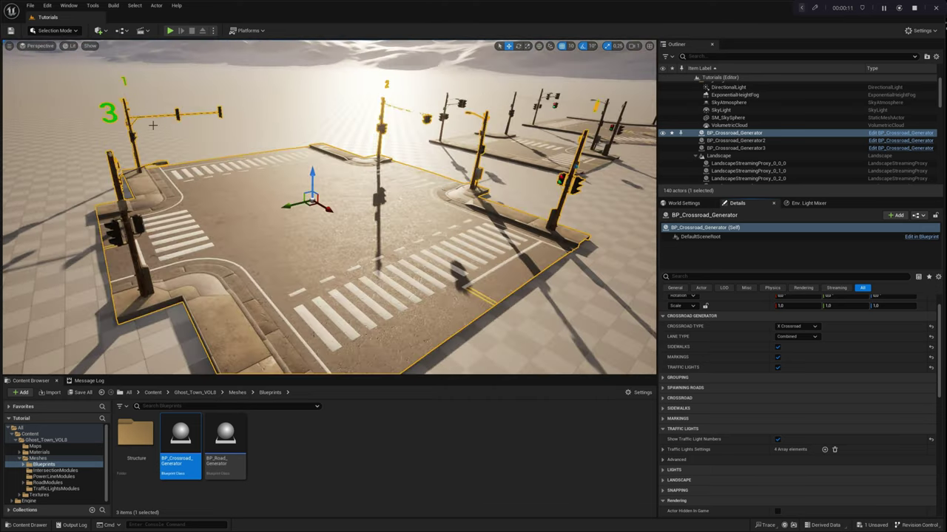
pyautogui.moveTo(134, 86); pyautogui.dragTo(134, 86, button='right')
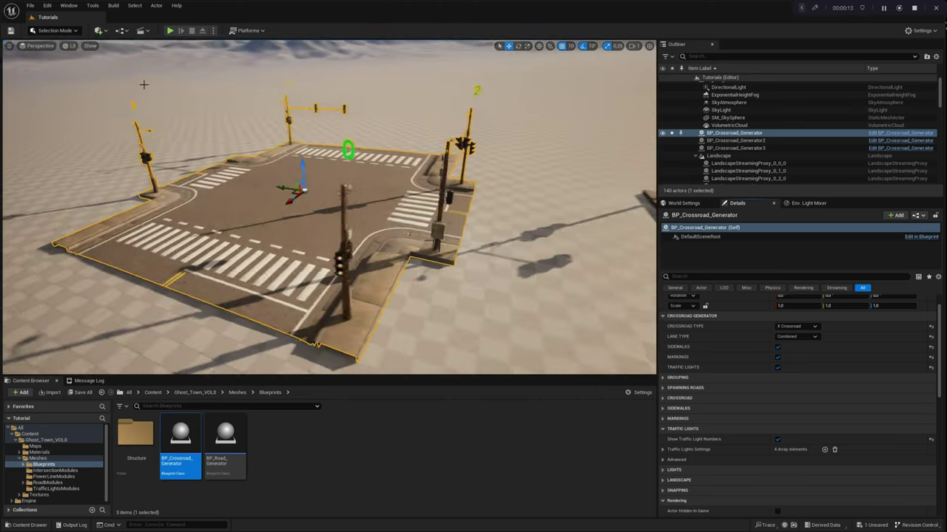
# Disable the traffic light at index 0 in the X crossroad's Traffic Lights Settings
pyautogui.click(663, 448)
pyautogui.click(669, 460)
pyautogui.scroll(-3, 680, 451)
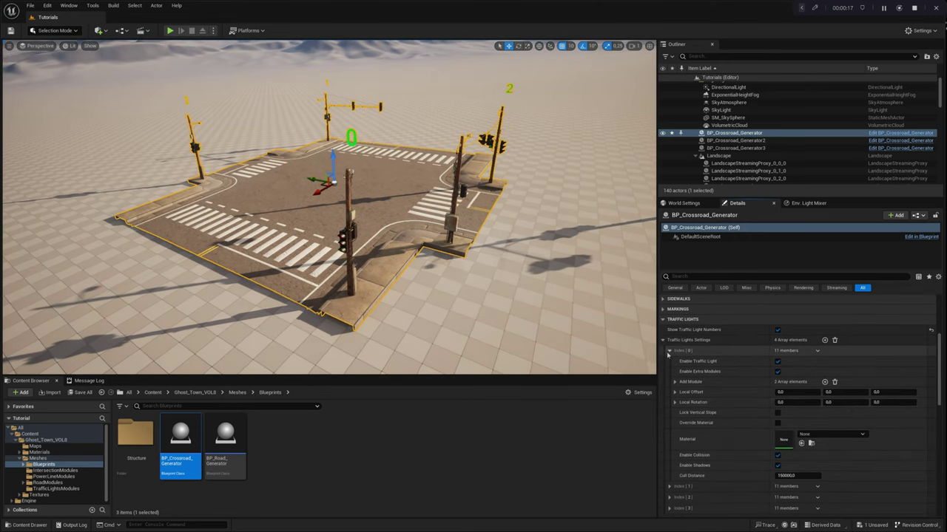
pyautogui.click(669, 350)
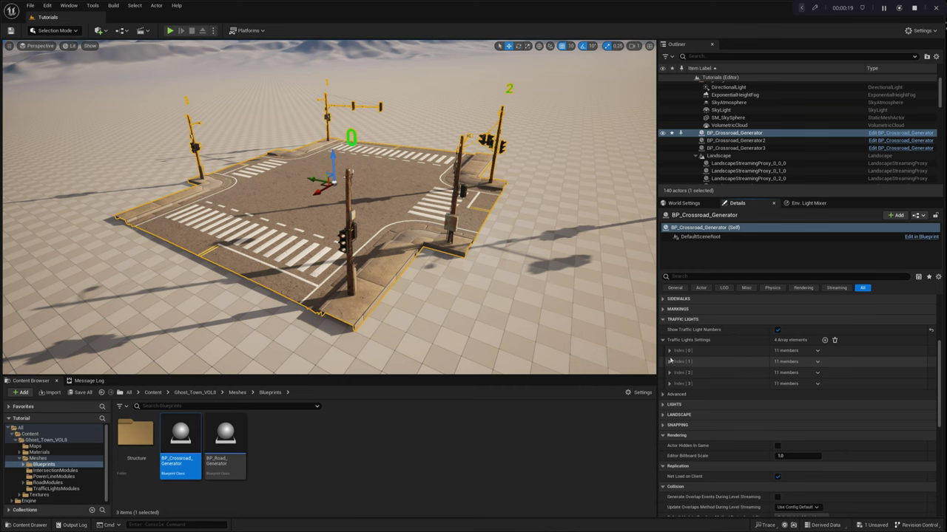
pyautogui.click(670, 352)
pyautogui.moveTo(318, 146); pyautogui.dragTo(316, 126, button='right')
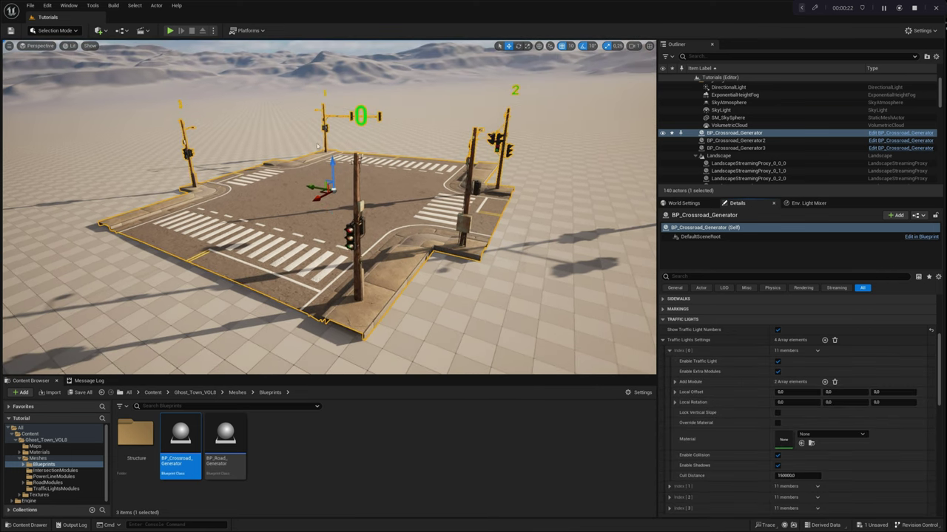
pyautogui.click(777, 362)
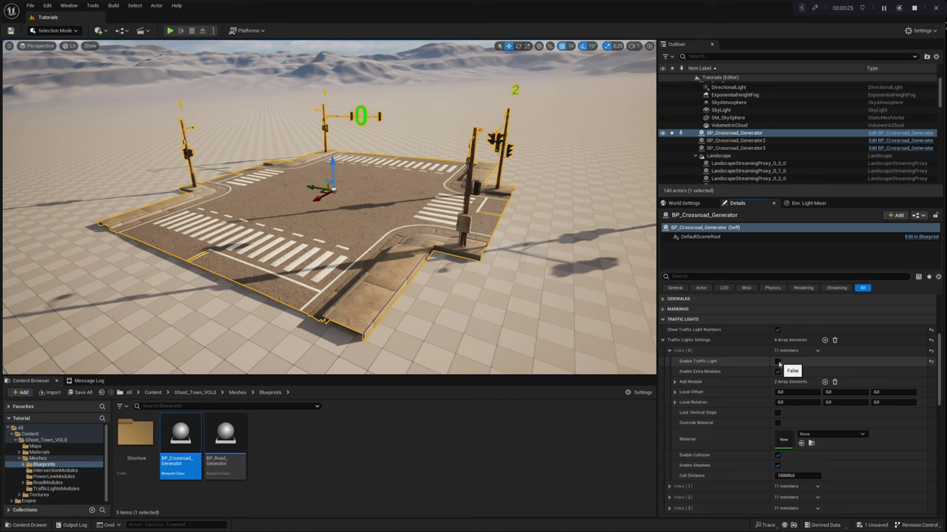
# Re-enable the traffic light at index 0 and toggle its extra modules off and back on
pyautogui.click(778, 362)
pyautogui.click(778, 372)
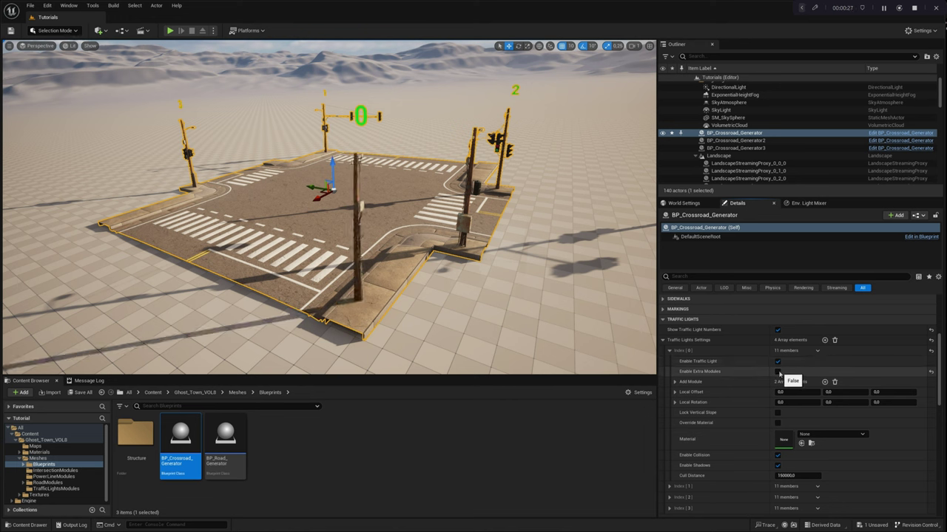
pyautogui.click(777, 372)
# Switch the first extra module of the traffic light at index 0 to Traffic Lights Type 2, and then to Traffic Lights Type 3
pyautogui.click(674, 381)
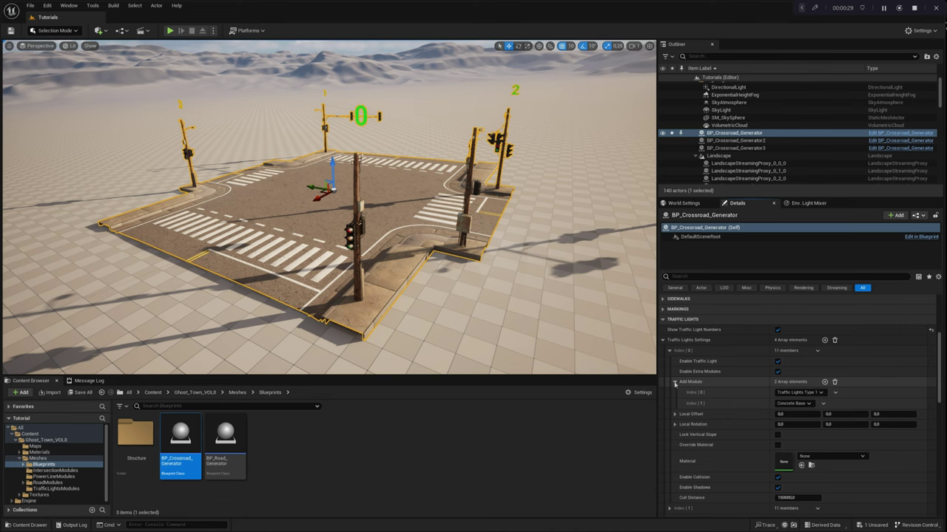
pyautogui.click(792, 393)
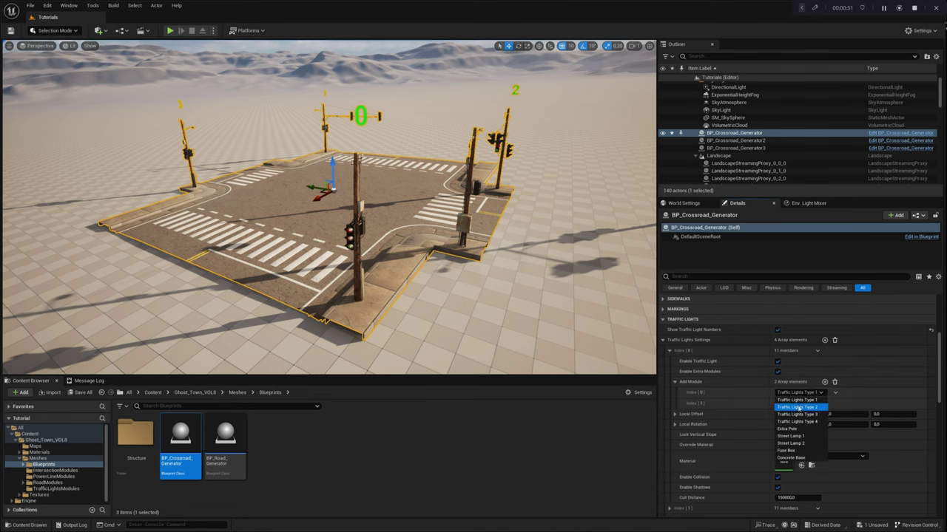
pyautogui.click(797, 408)
pyautogui.keyDown('alt'); pyautogui.moveTo(277, 258); pyautogui.dragTo(281, 252); pyautogui.keyUp('alt')
pyautogui.moveTo(280, 254); pyautogui.dragTo(259, 250, button='right')
pyautogui.click(800, 393)
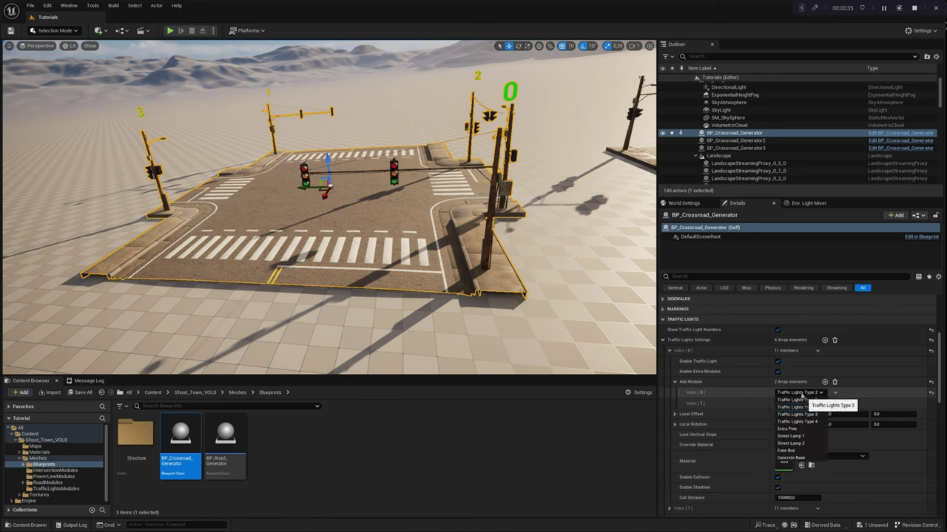
pyautogui.click(795, 415)
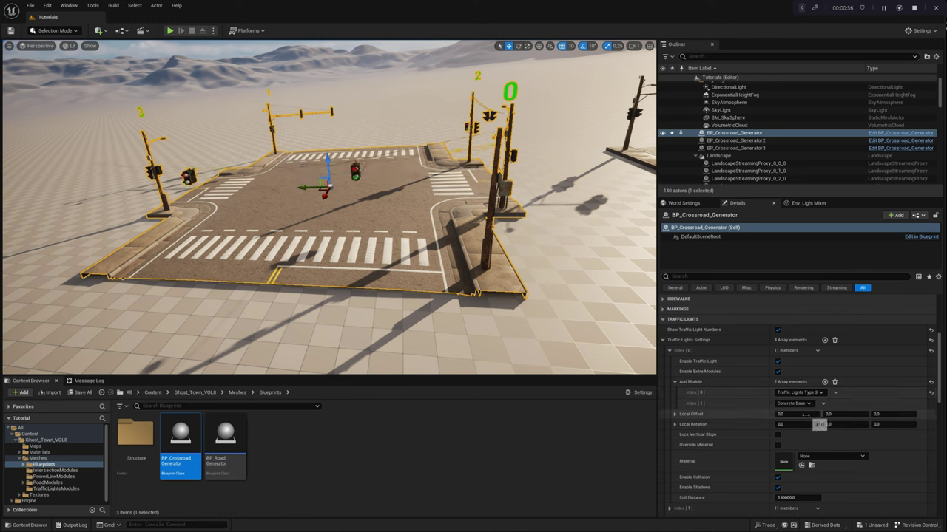
# Add an Extra Pole module and a Fuse Box module to the traffic light at index 0
pyautogui.click(826, 382)
pyautogui.click(819, 414)
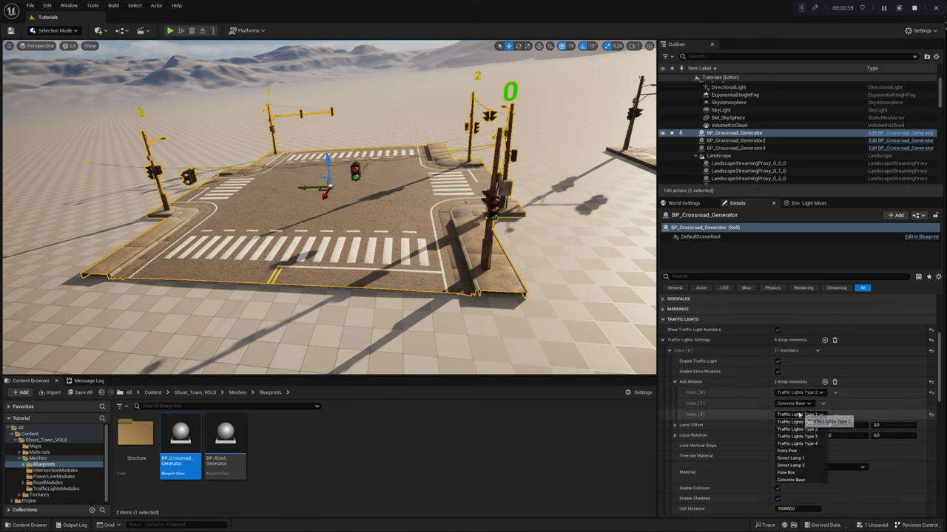
pyautogui.click(788, 453)
pyautogui.keyDown('alt'); pyautogui.moveTo(203, 233); pyautogui.dragTo(184, 259); pyautogui.keyUp('alt')
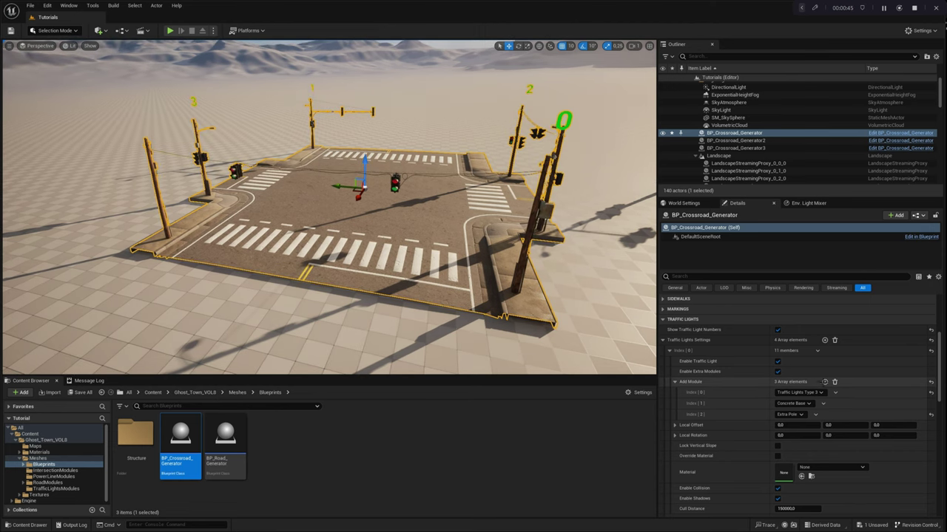
pyautogui.click(824, 382)
pyautogui.click(797, 426)
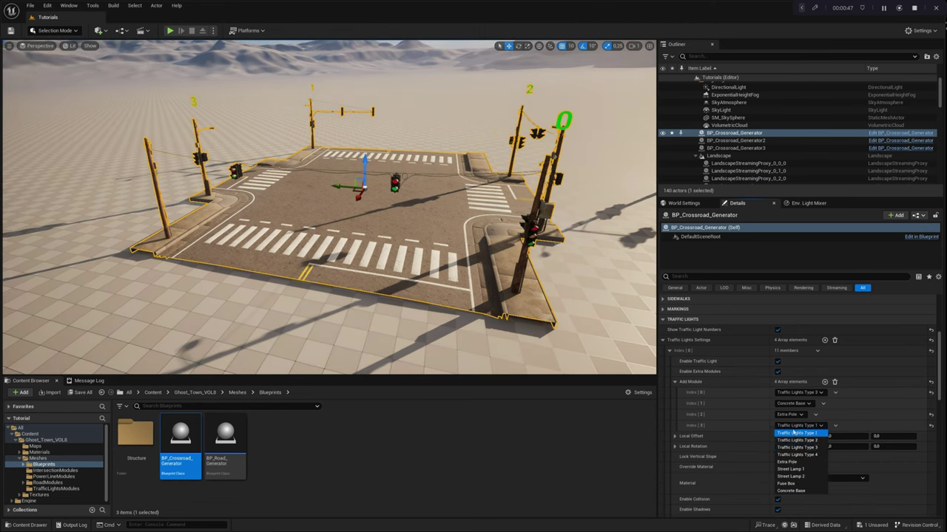
pyautogui.click(787, 483)
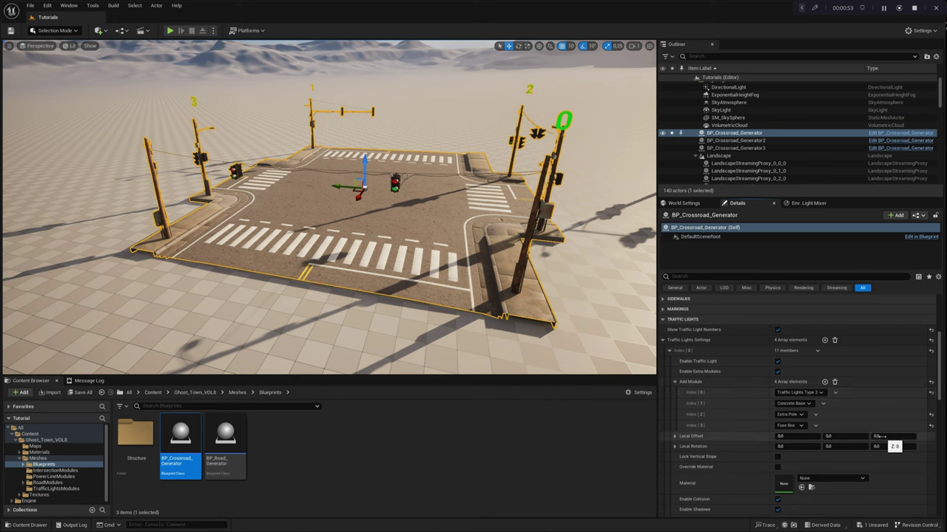
# Set the Local Offset Z to 500 and the Local Rotation Z to 45 for the traffic light at index 0
pyautogui.press('Return')
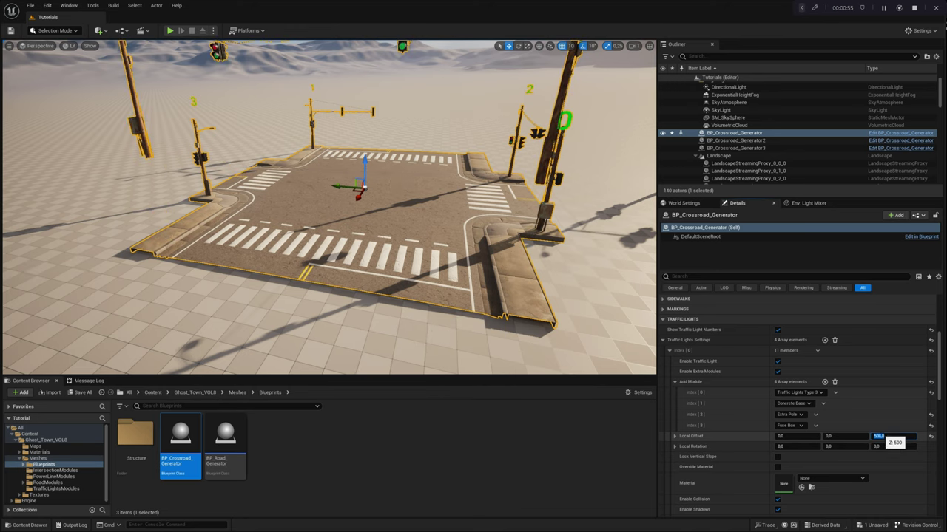
pyautogui.click(880, 447)
pyautogui.write('45')
pyautogui.press('Return')
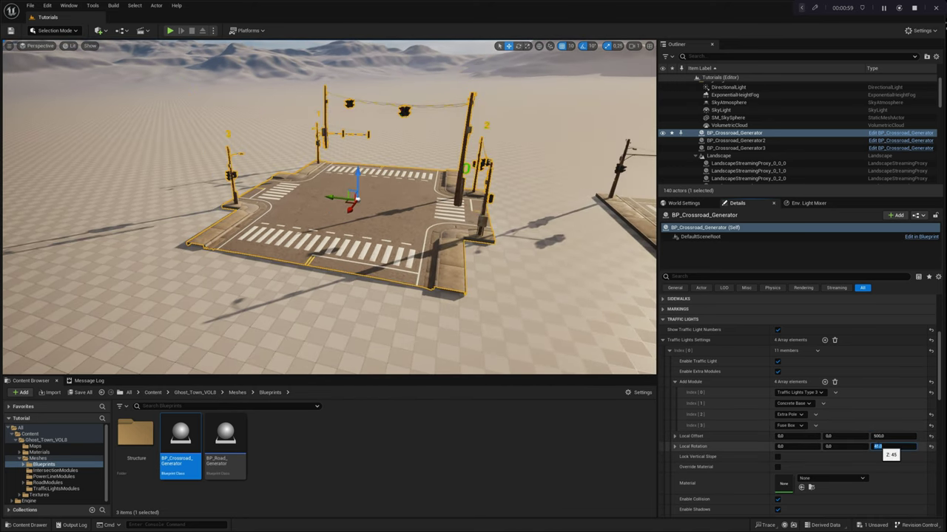
# Set the traffic light's Local Rotation Z and Local Offset Z to 0 and restore its Add Module array to the defaults
pyautogui.write('0')
pyautogui.press('Return')
pyautogui.click(888, 438)
pyautogui.write('0')
pyautogui.press('Return')
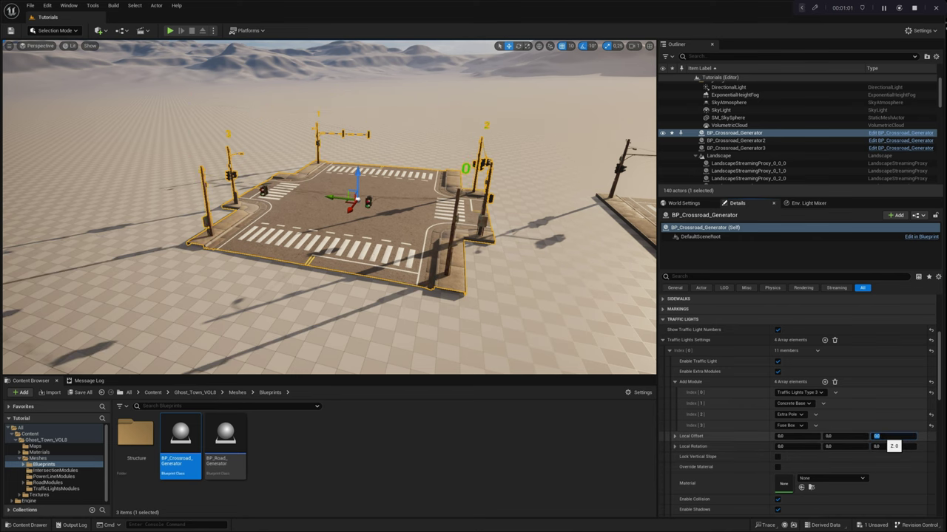
pyautogui.click(930, 382)
# Raise the X crossroad above the ground and view it from the corner with traffic light 0
pyautogui.moveTo(568, 334); pyautogui.dragTo(551, 333, button='right')
pyautogui.press('d')
pyautogui.moveTo(288, 189); pyautogui.dragTo(262, 78)
pyautogui.moveTo(261, 81); pyautogui.dragTo(293, 154, button='right')
pyautogui.press('e')
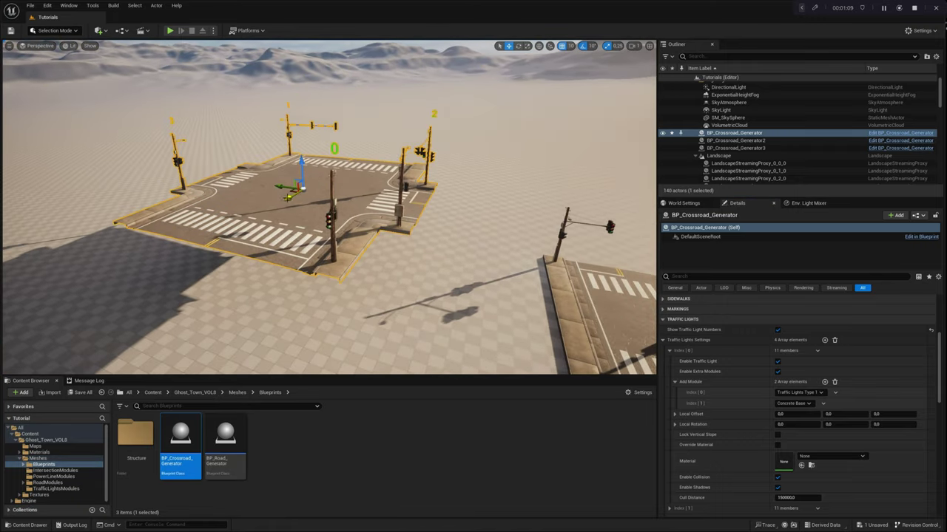
pyautogui.keyDown('alt'); pyautogui.moveTo(284, 175); pyautogui.dragTo(289, 173); pyautogui.keyUp('alt')
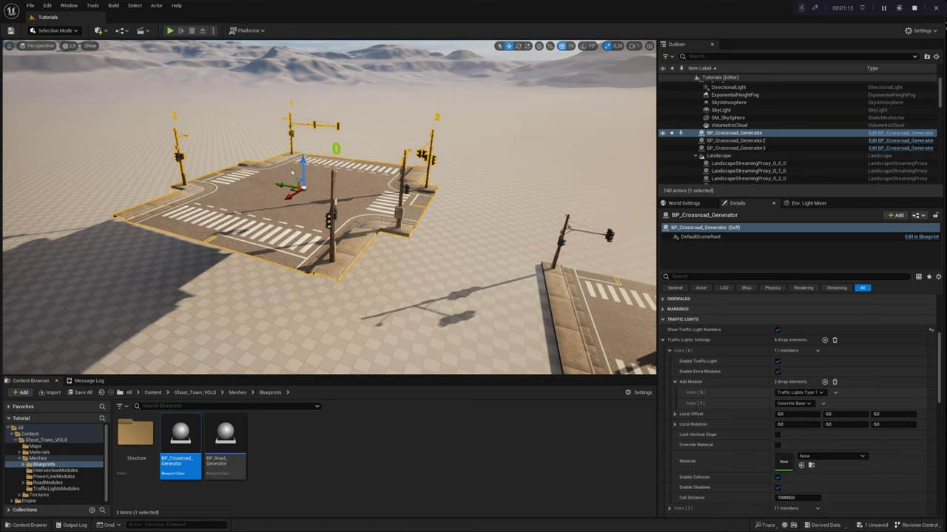
# Tilt the raised X crossroad and turn on Lock Vertical Slope for the traffic light at index 0
pyautogui.press('e')
pyautogui.moveTo(330, 157)
pyautogui.mouseDown()
pyautogui.moveTo(316, 146)
pyautogui.moveTo(323, 151)
pyautogui.mouseUp()
pyautogui.keyDown('alt'); pyautogui.moveTo(410, 170); pyautogui.dragTo(419, 152); pyautogui.keyUp('alt')
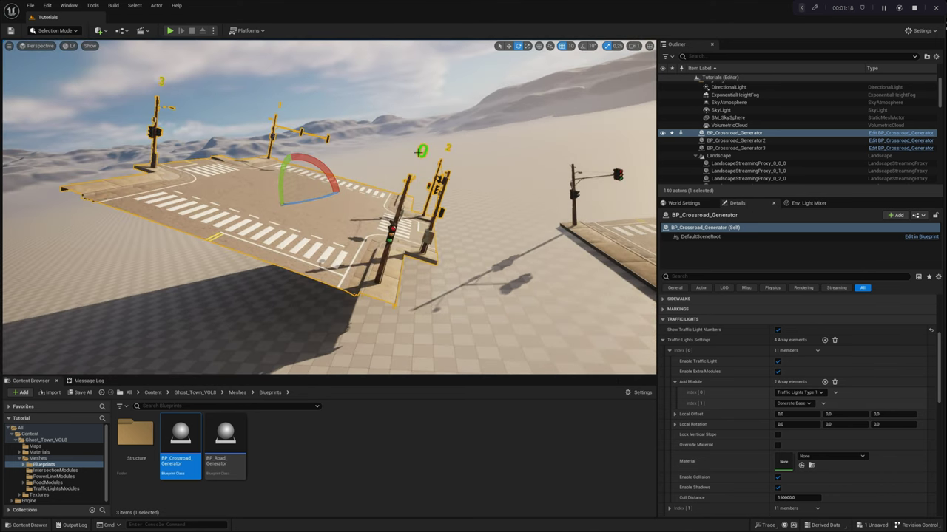
pyautogui.click(777, 437)
pyautogui.keyDown('alt'); pyautogui.moveTo(317, 200); pyautogui.dragTo(268, 205); pyautogui.keyUp('alt')
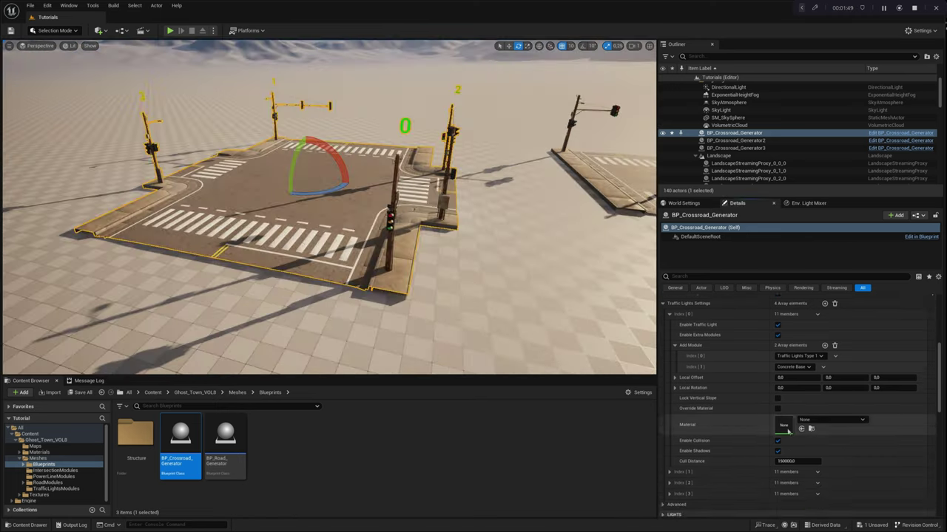
# Override the material of the traffic light at index 0 with AnimSharingBlue, and turn the override back off
pyautogui.scroll(-1, 779, 400)
pyautogui.click(777, 396)
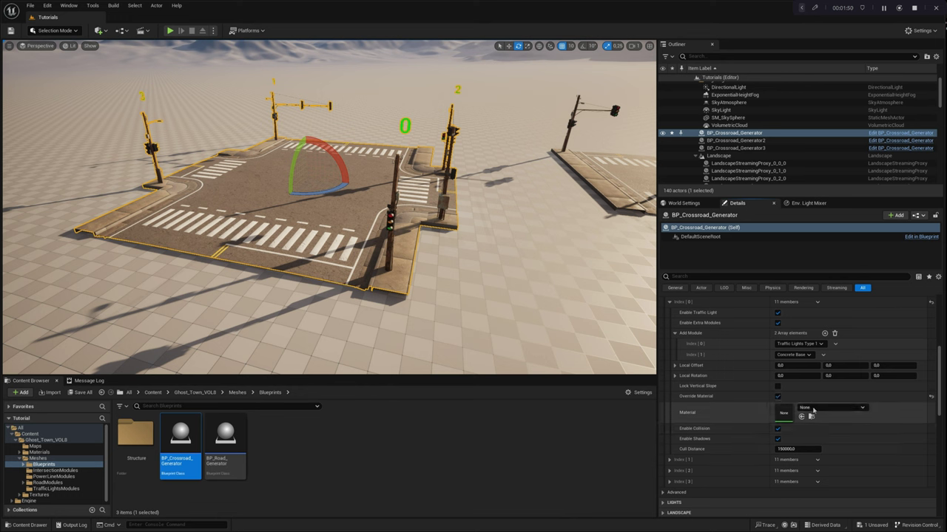
pyautogui.click(822, 407)
pyautogui.click(819, 358)
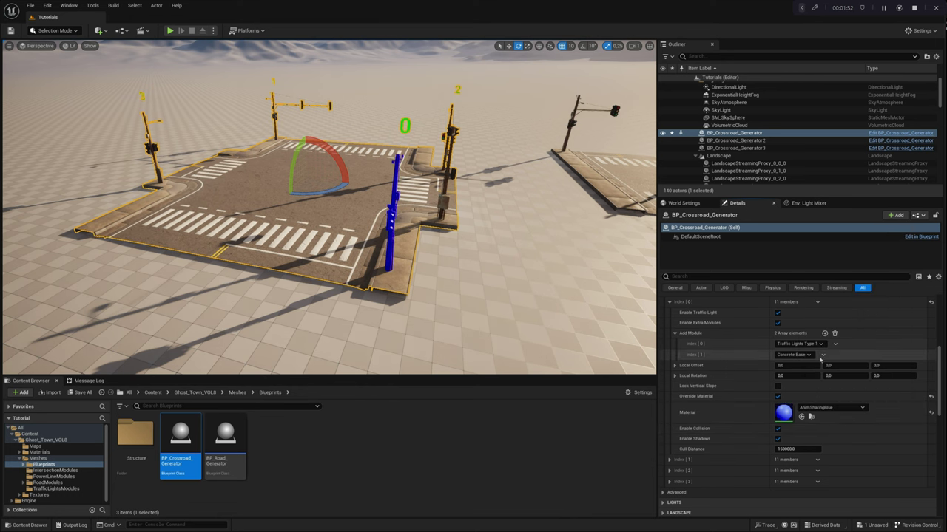
pyautogui.click(777, 397)
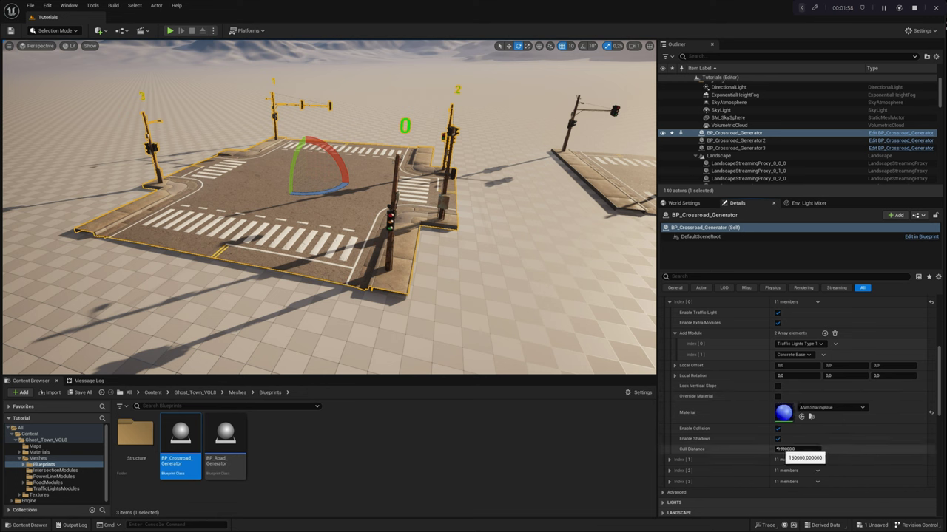
# Examine the traffic lights' advanced mesh arrays, including the mesh choices for index 0 of SL Traffic Lights Meshes
pyautogui.scroll(3, 755, 436)
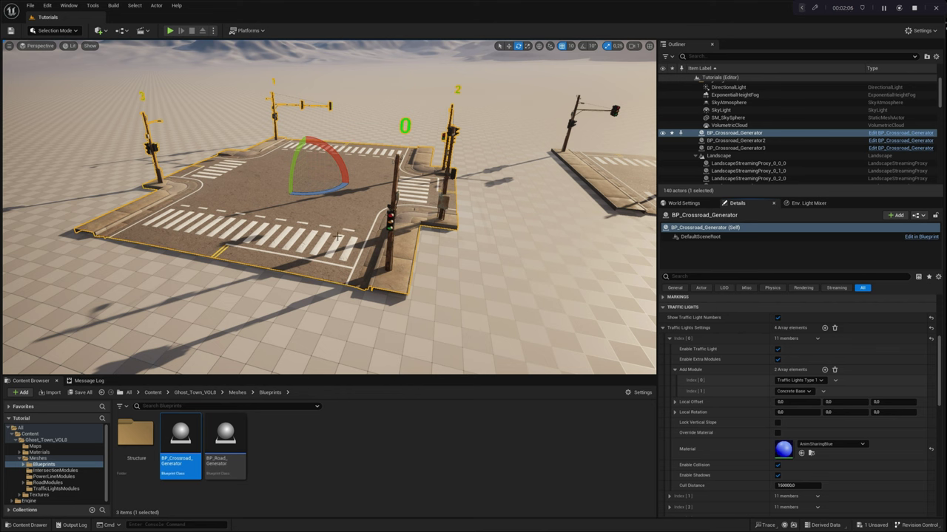
pyautogui.click(663, 328)
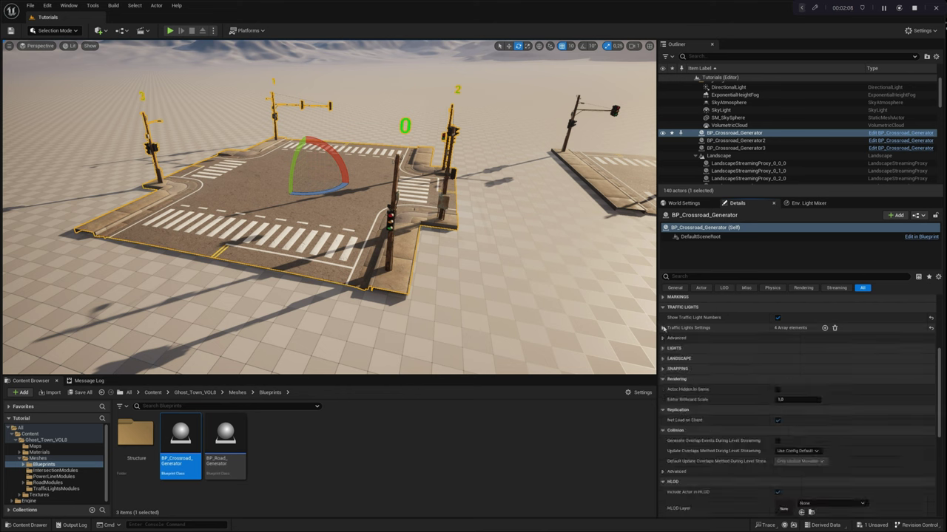
pyautogui.click(663, 338)
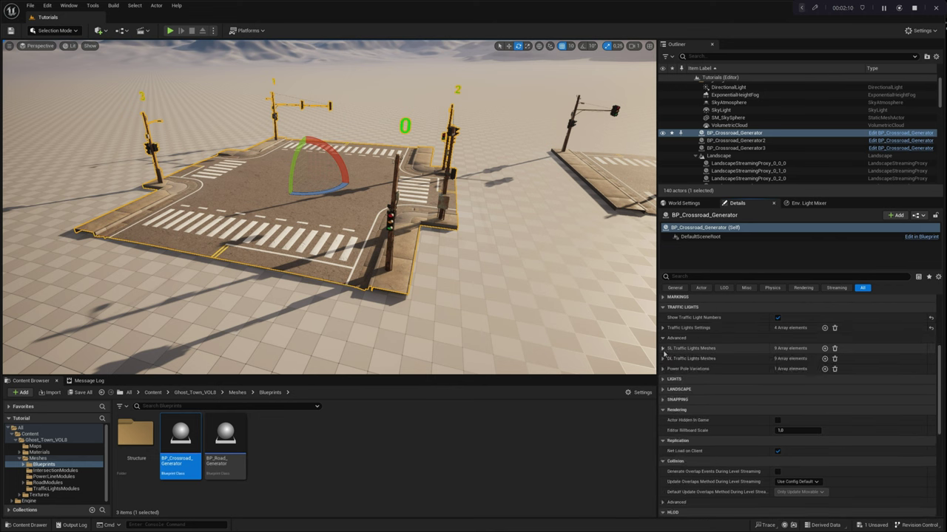
pyautogui.click(664, 348)
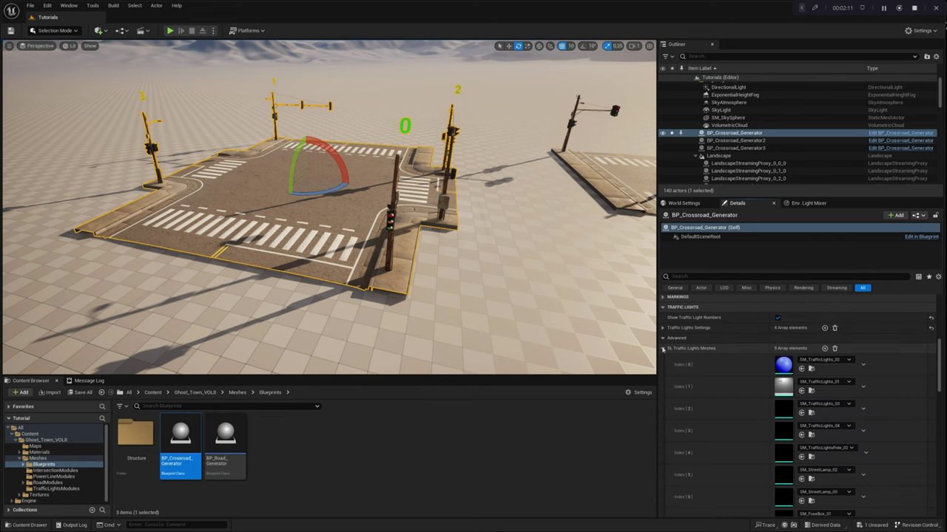
pyautogui.click(820, 359)
pyautogui.click(663, 348)
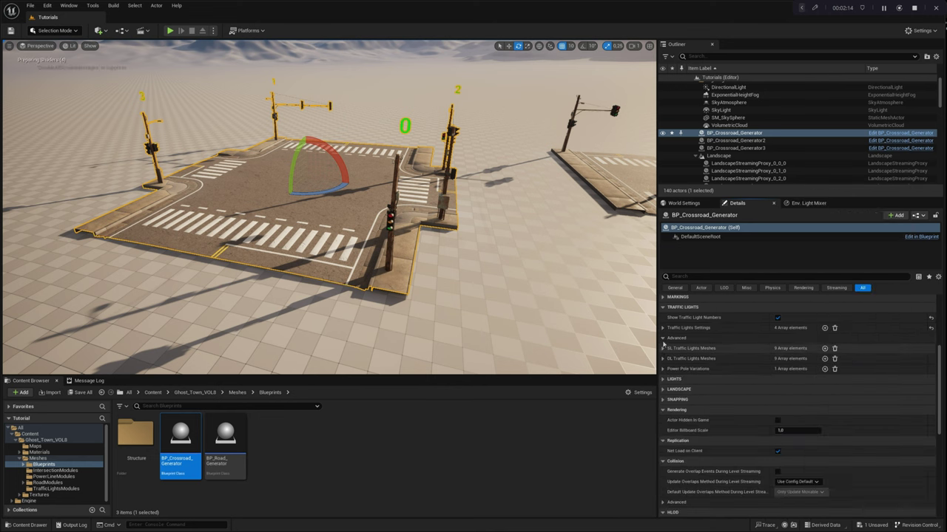
pyautogui.click(664, 339)
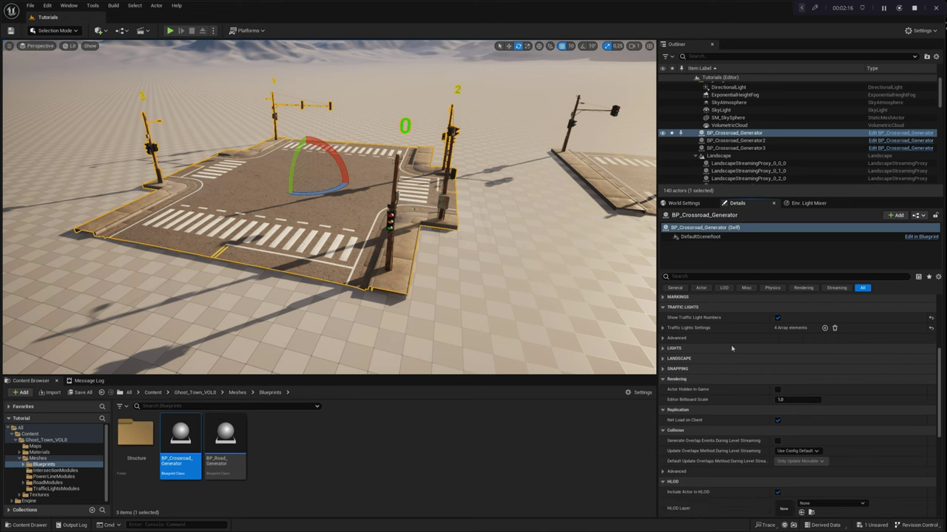
# Show the crossroad's Street Lights Settings and hide the DirectionalLight to darken the scene
pyautogui.click(664, 348)
pyautogui.click(663, 358)
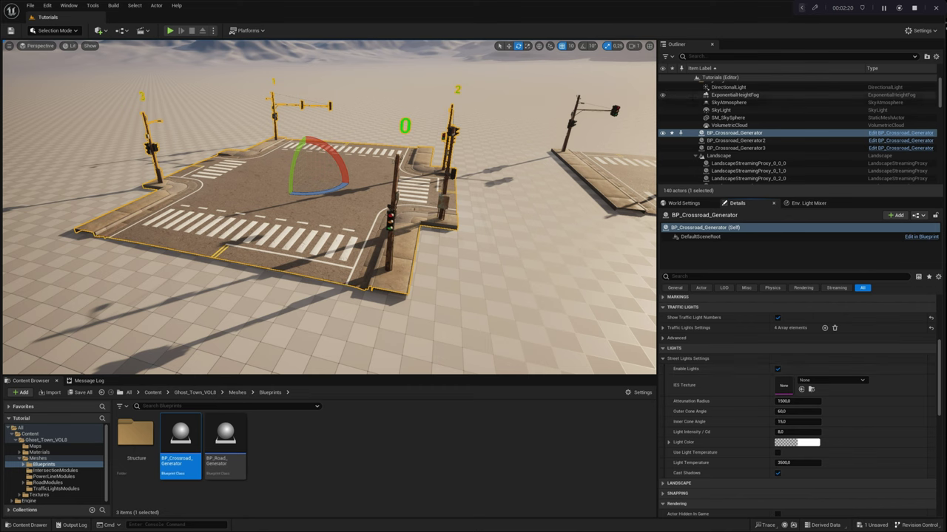
pyautogui.scroll(1, 680, 105)
pyautogui.click(662, 99)
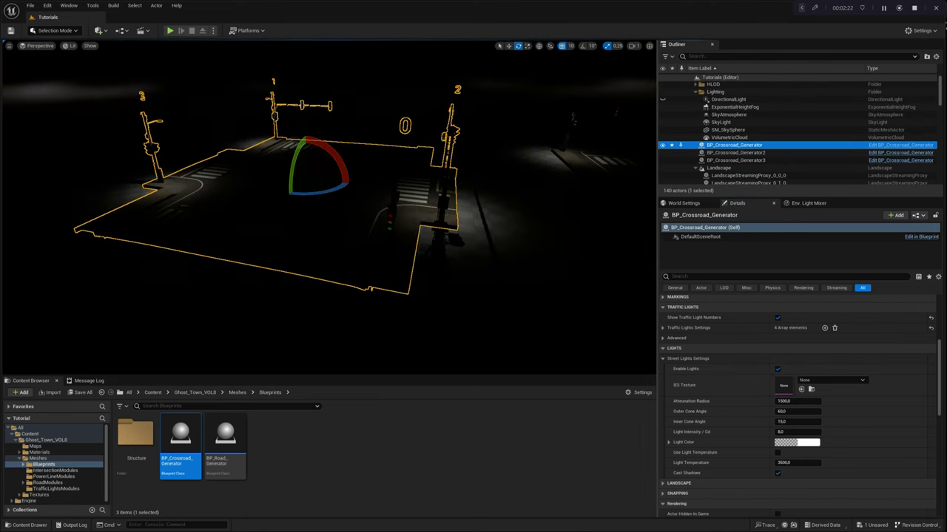
# Set the street lights' Outer Cone Angle to 90 and show the light cone outlines in the viewport
pyautogui.click(783, 411)
pyautogui.write('90')
pyautogui.press('Return')
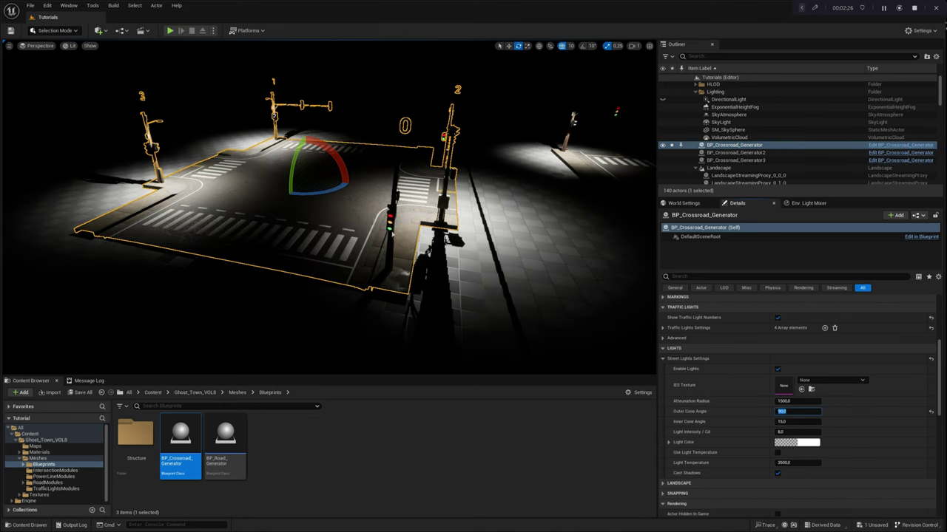
pyautogui.moveTo(332, 196); pyautogui.dragTo(333, 187, button='right')
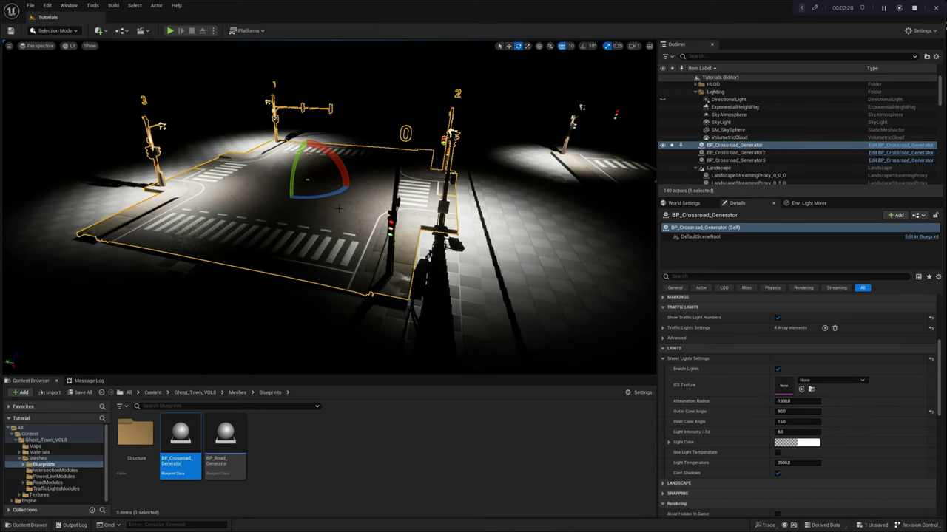
pyautogui.press('g')
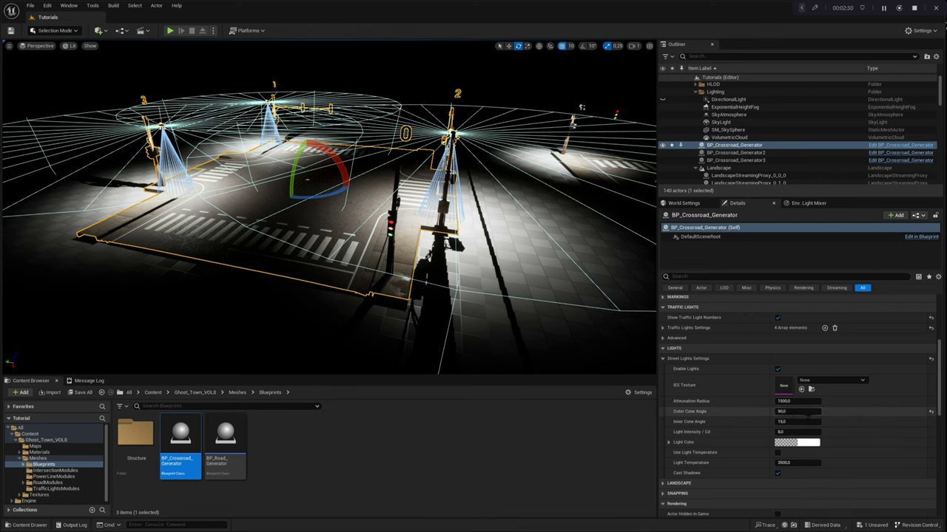
# Set the street lights' Outer Cone Angle to 70 and hide the light cone outlines
pyautogui.press('Return')
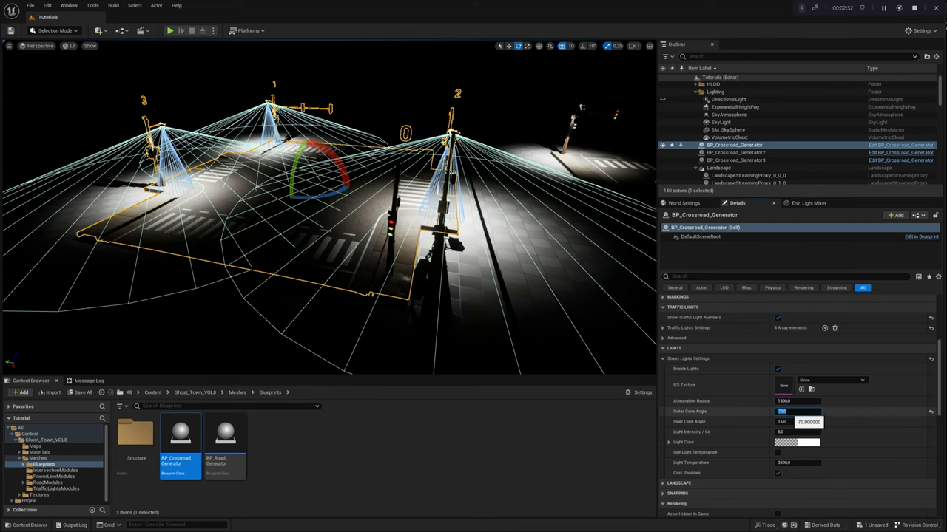
pyautogui.moveTo(547, 295); pyautogui.dragTo(544, 298, button='right')
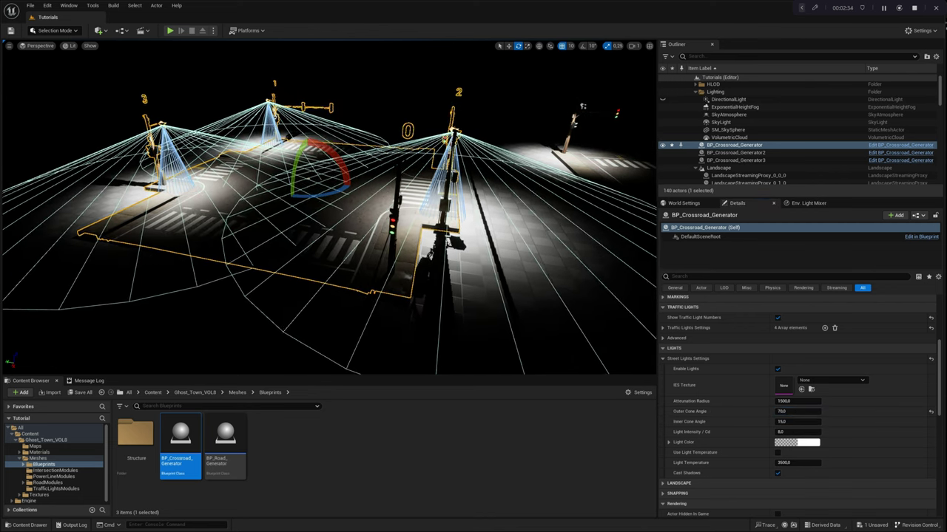
pyautogui.press('g')
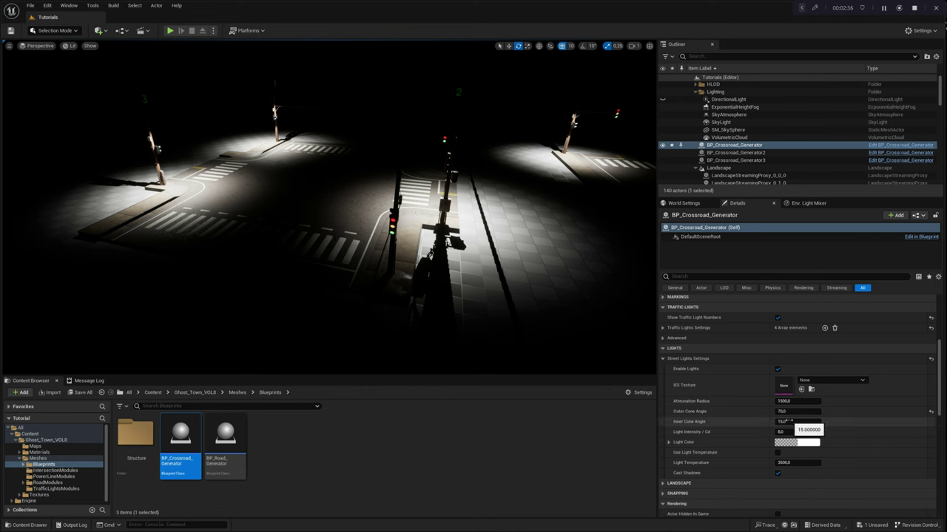
# Set the street lights' Light Intensity to 20 cd
pyautogui.press('Return')
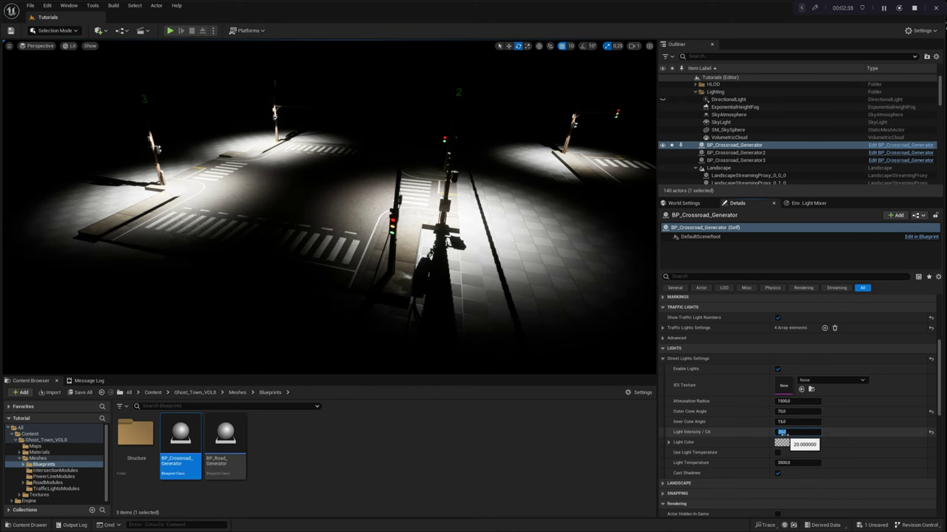
# Try the 90Degree_IES and Complex_IES light profiles on the street lights and reset the IES Texture to None
pyautogui.click(831, 380)
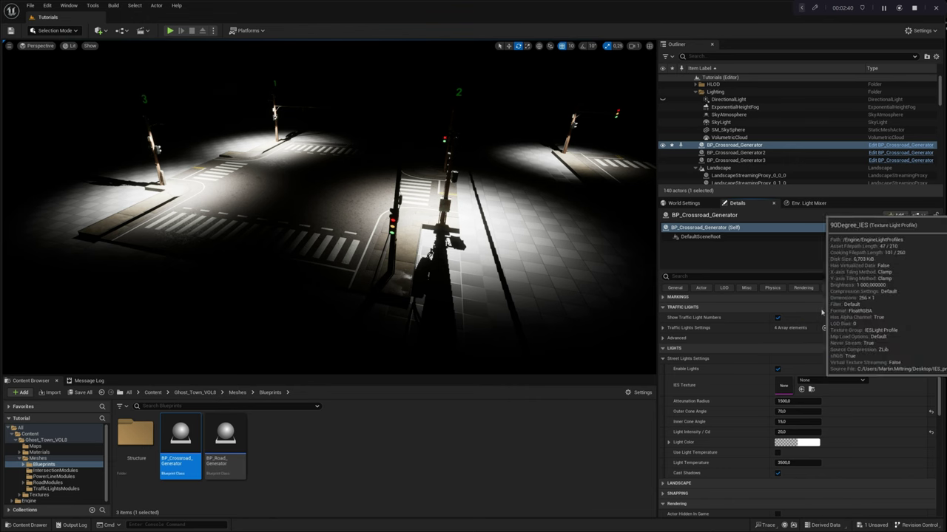
pyautogui.click(822, 310)
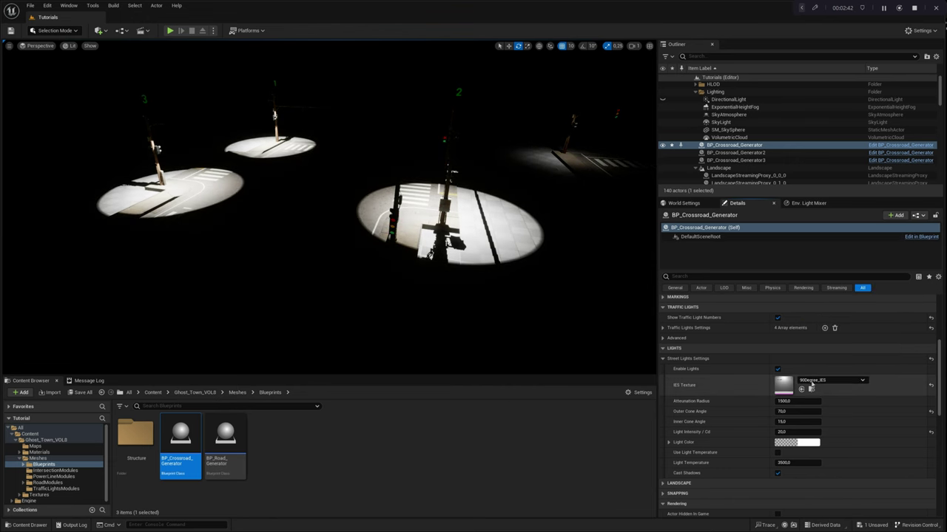
pyautogui.click(821, 380)
pyautogui.click(818, 330)
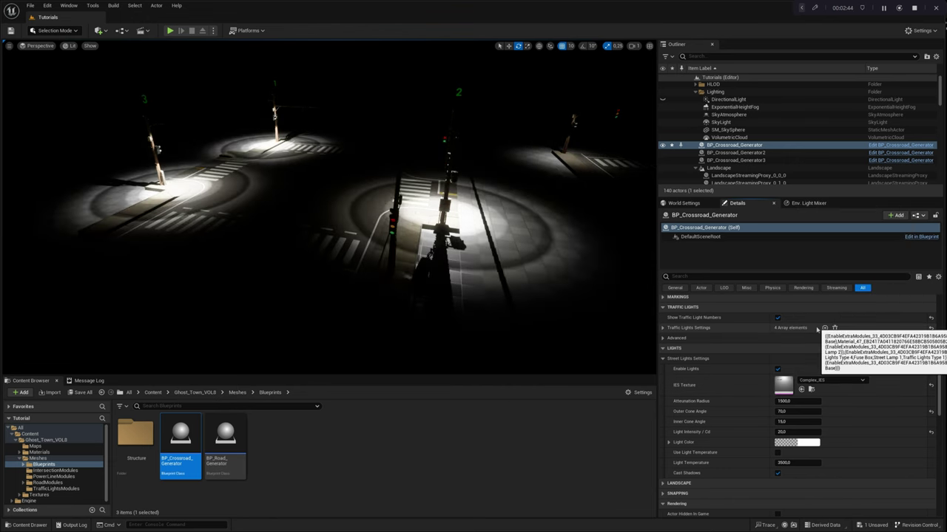
pyautogui.click(929, 387)
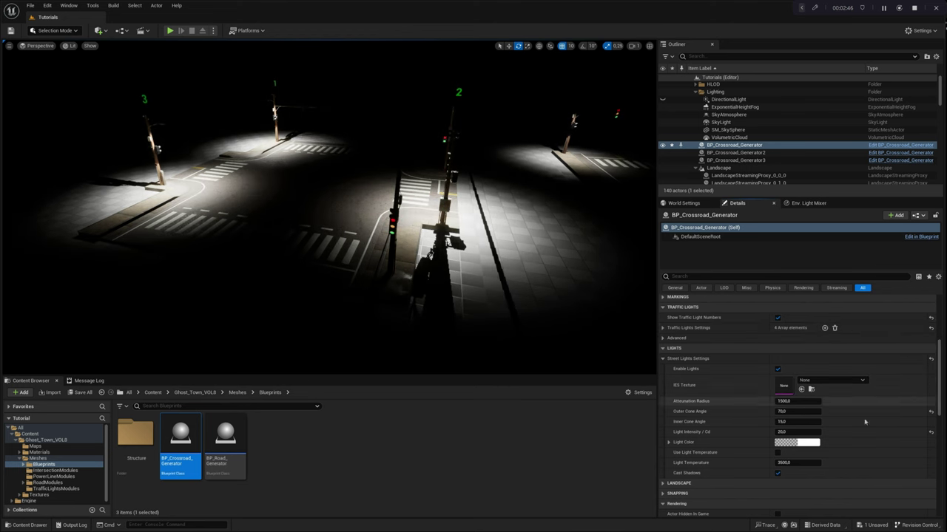
# Enable Use Light Temperature for the street lights and set the Light Temperature to 500
pyautogui.click(788, 464)
pyautogui.write('50')
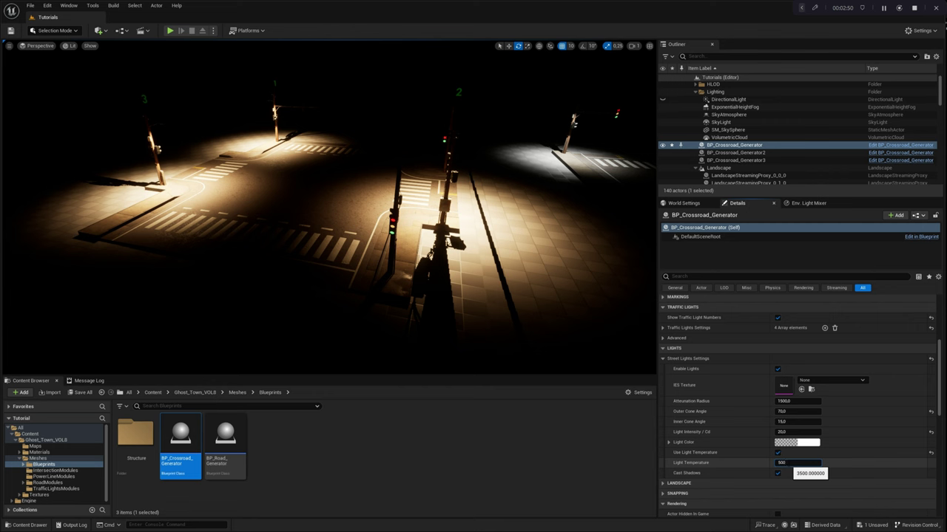
pyautogui.write('0')
pyautogui.press('Return')
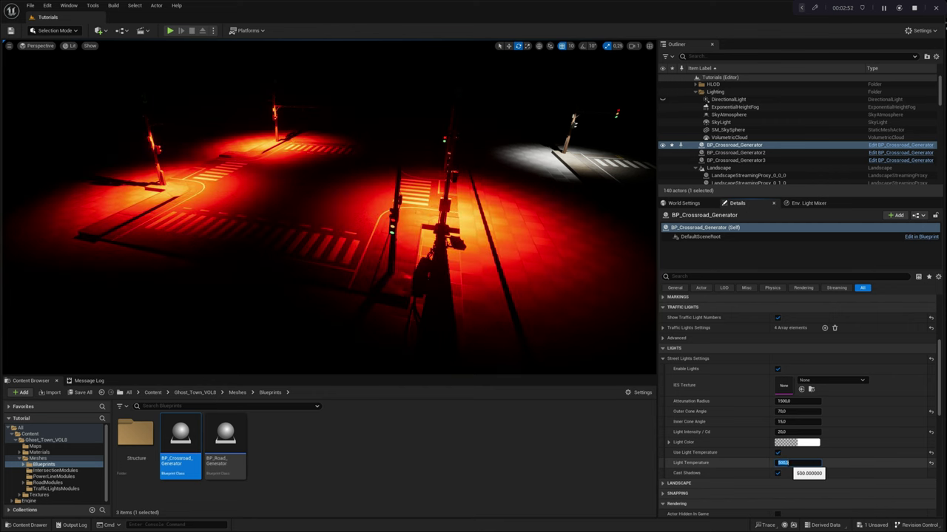
# Disable Use Light Temperature and change the street lights' Light Color to bright green
pyautogui.click(777, 453)
pyautogui.click(806, 444)
pyautogui.moveTo(857, 394); pyautogui.dragTo(839, 425)
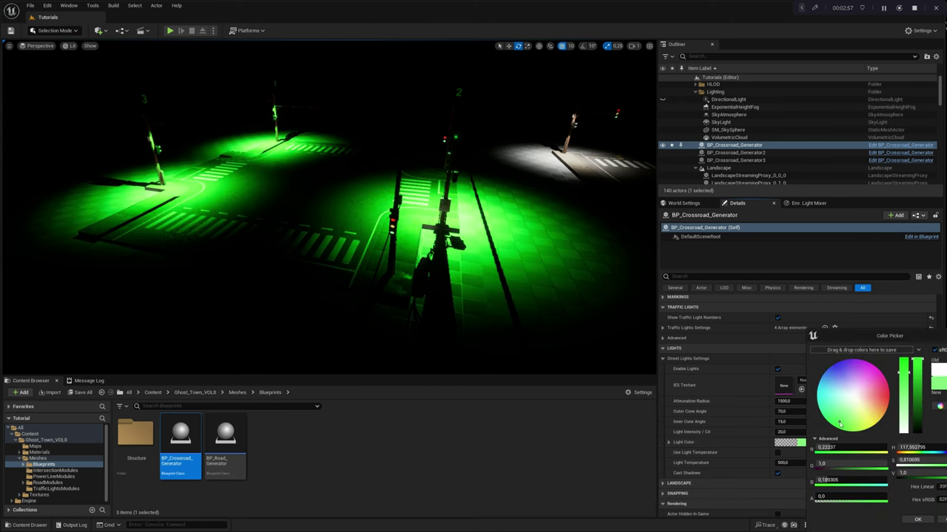
pyautogui.click(917, 520)
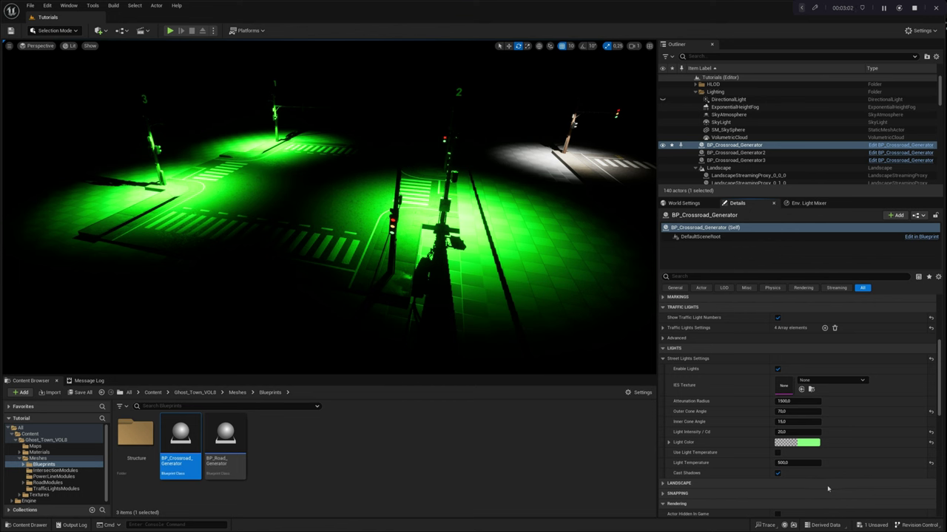
# Toggle the street lights' Cast Shadows off and back on, and do the same with Enable Lights
pyautogui.click(778, 473)
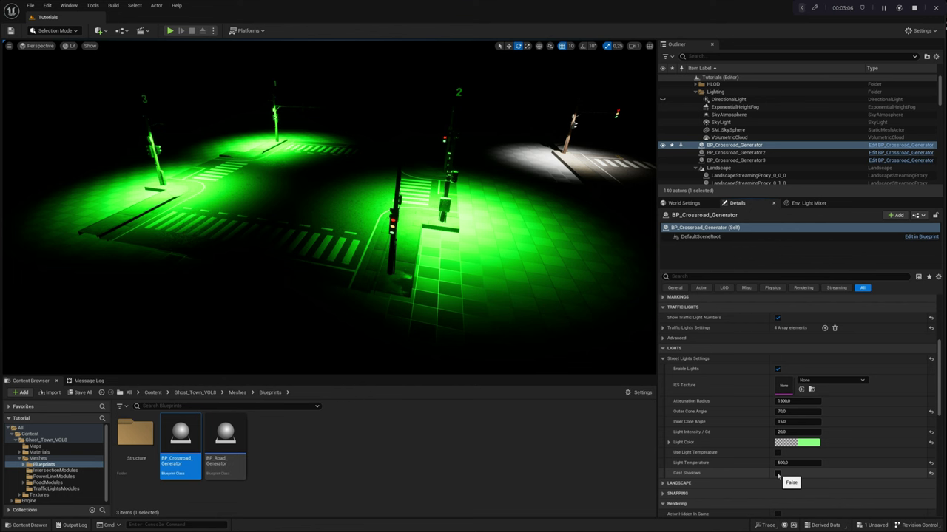
pyautogui.click(777, 473)
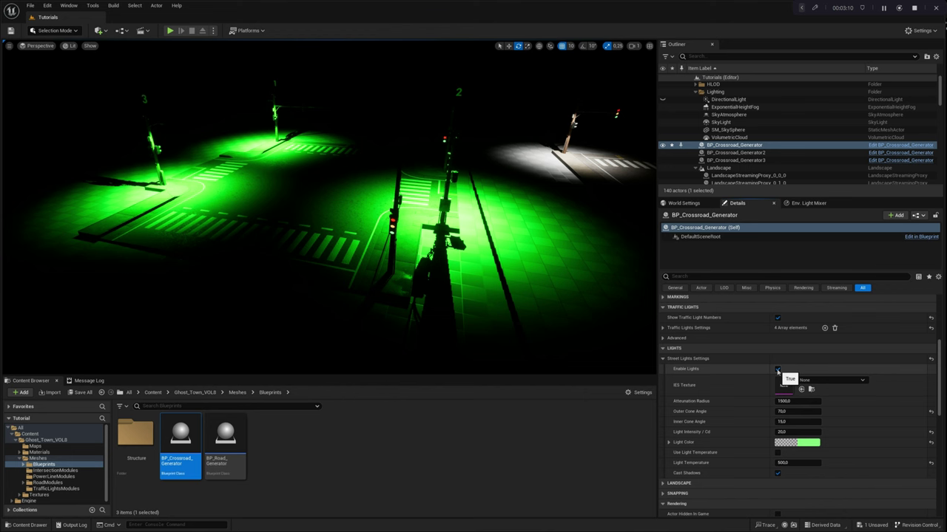
pyautogui.click(778, 369)
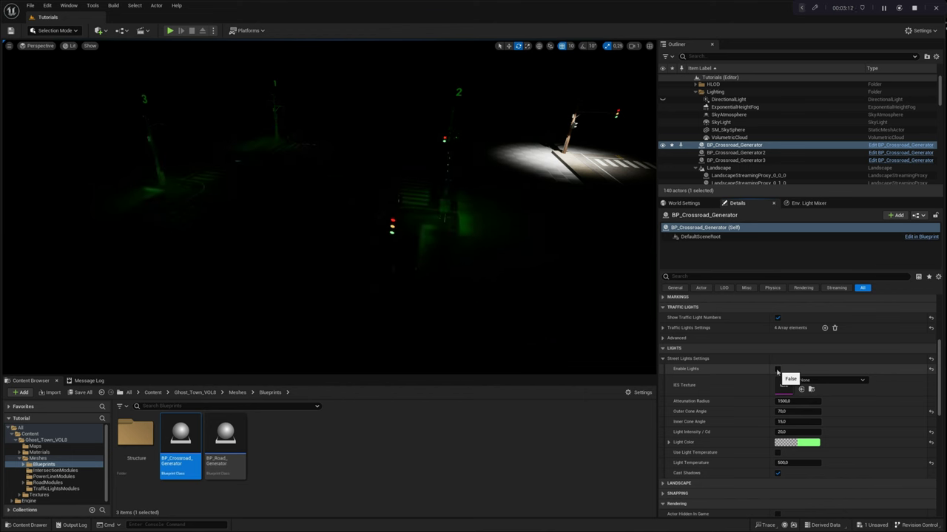
pyautogui.click(778, 369)
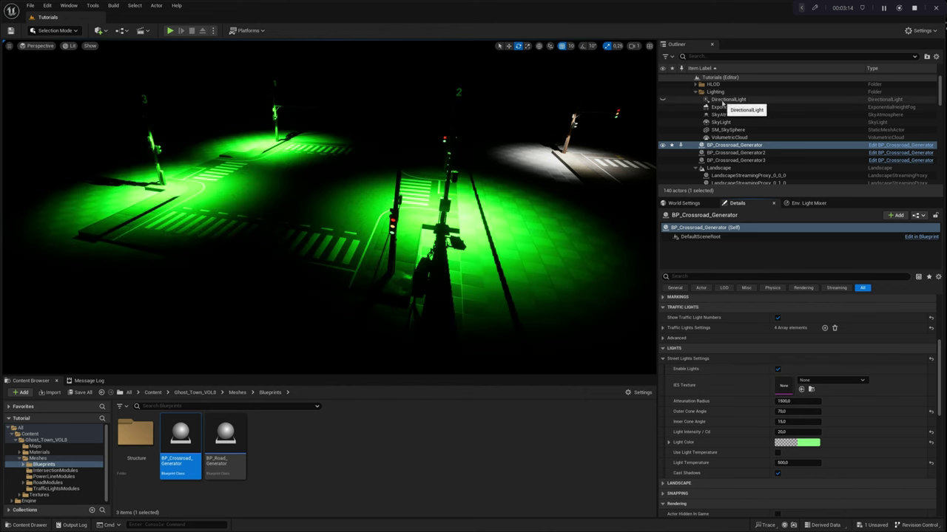
# Reset the crossroad's Street Lights Settings to their defaults
pyautogui.click(930, 359)
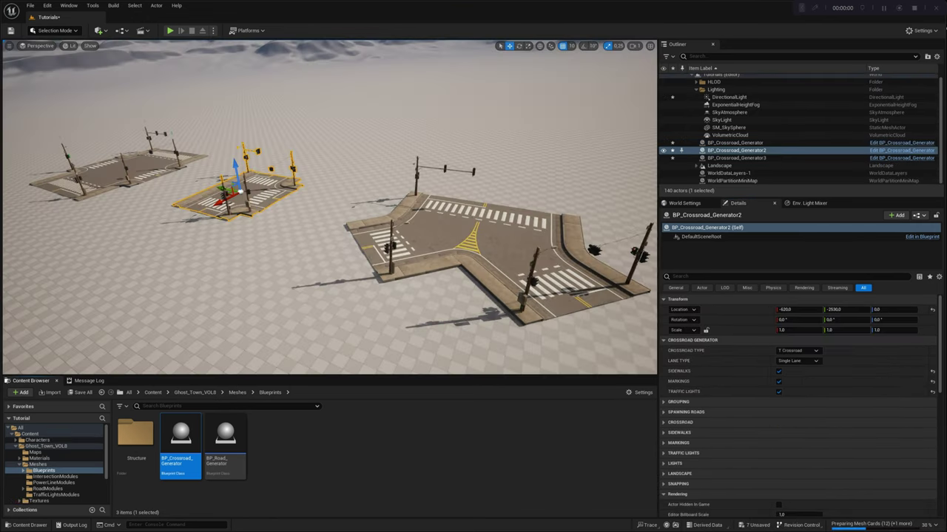
pyautogui.press('w')
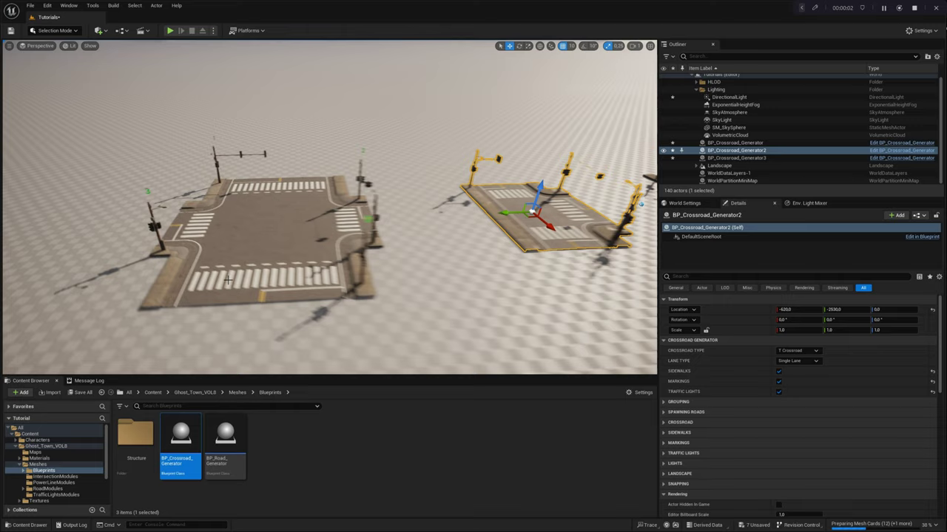